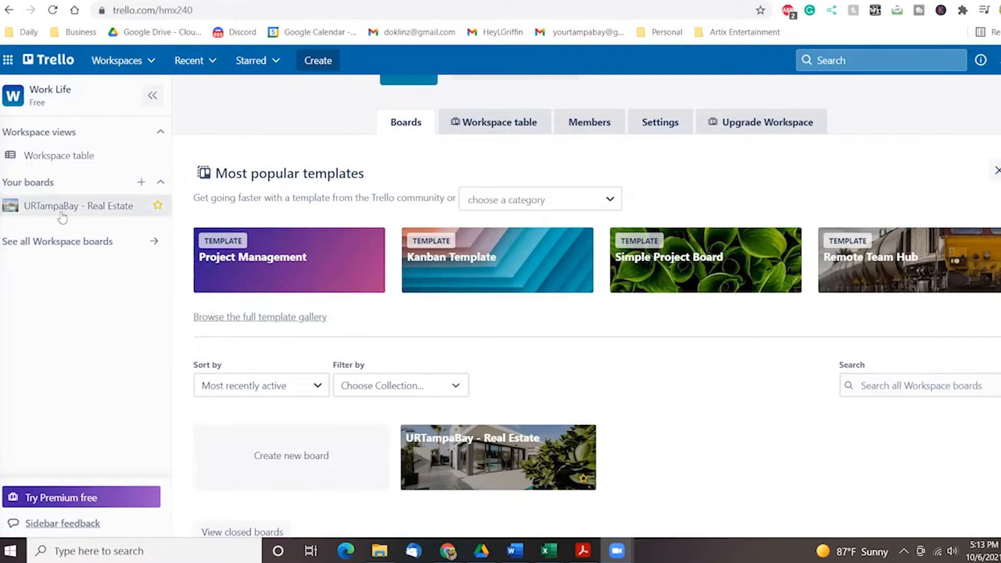
# Open the URTampaBay - Real Estate board from the workspace's boards page.
pyautogui.click(150, 61)
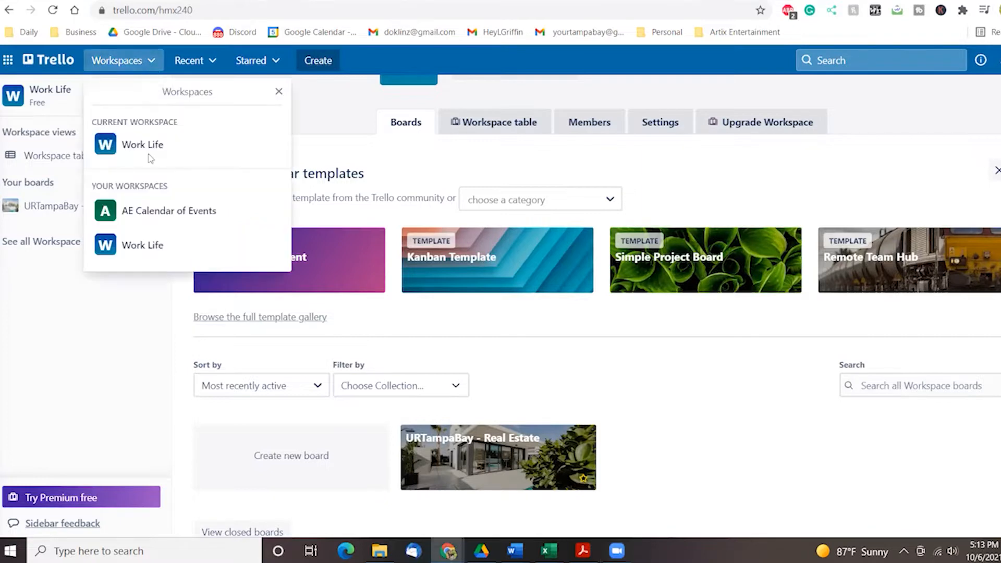
pyautogui.click(139, 64)
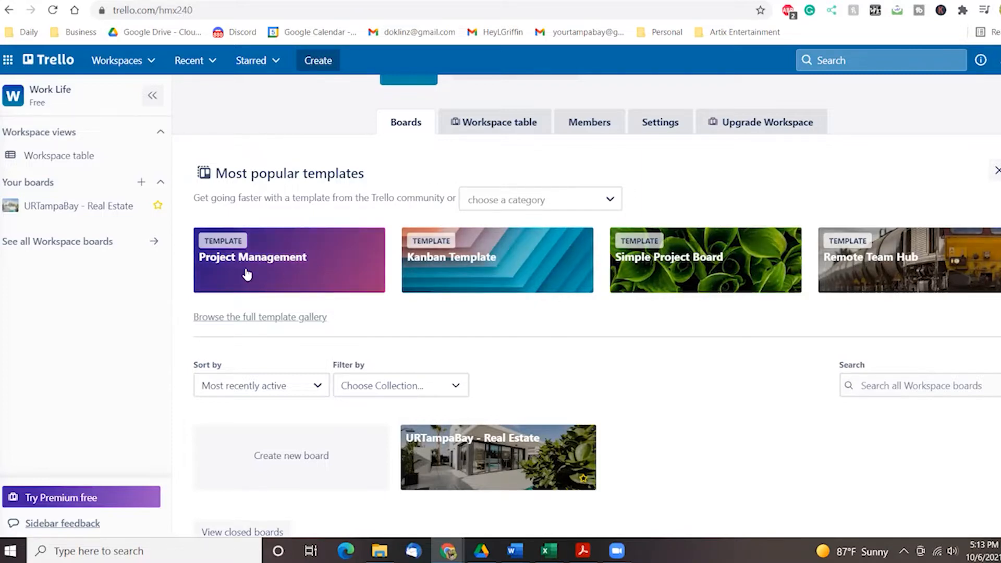
pyautogui.scroll(-1, 395, 349)
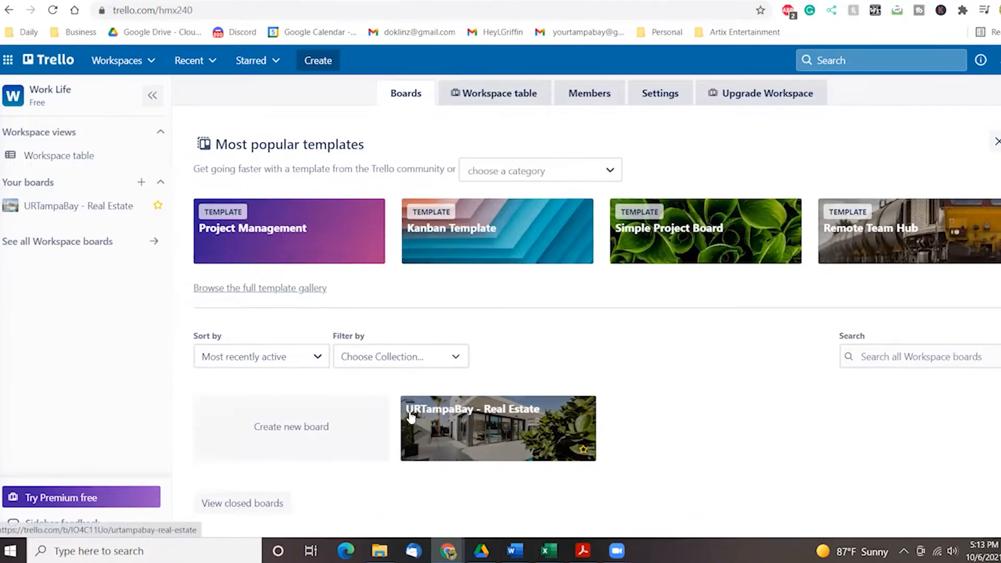
pyautogui.click(438, 431)
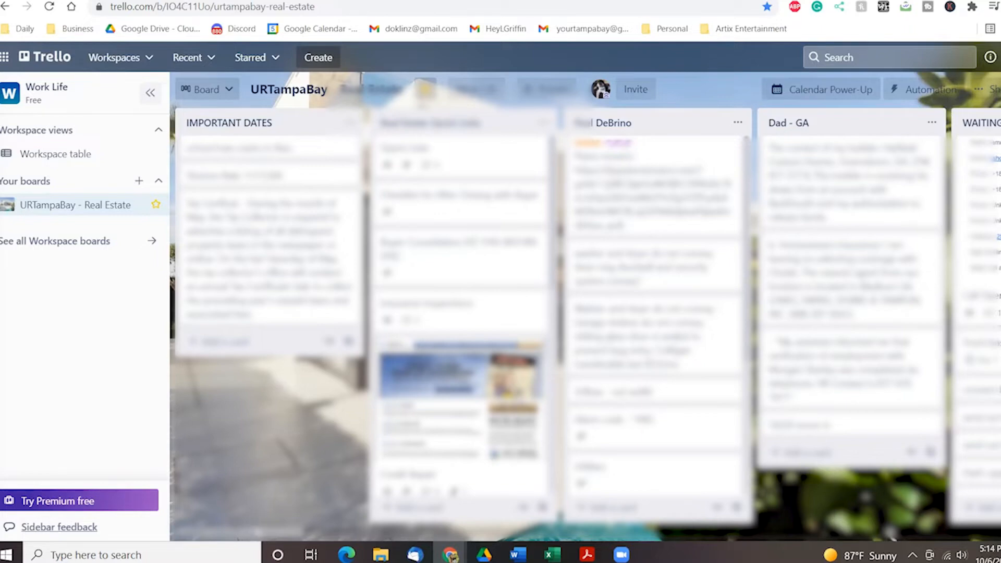
# Browse across to the Hot and Cold Leads lists and preview the first lead card.
pyautogui.moveTo(258, 539); pyautogui.dragTo(477, 539)
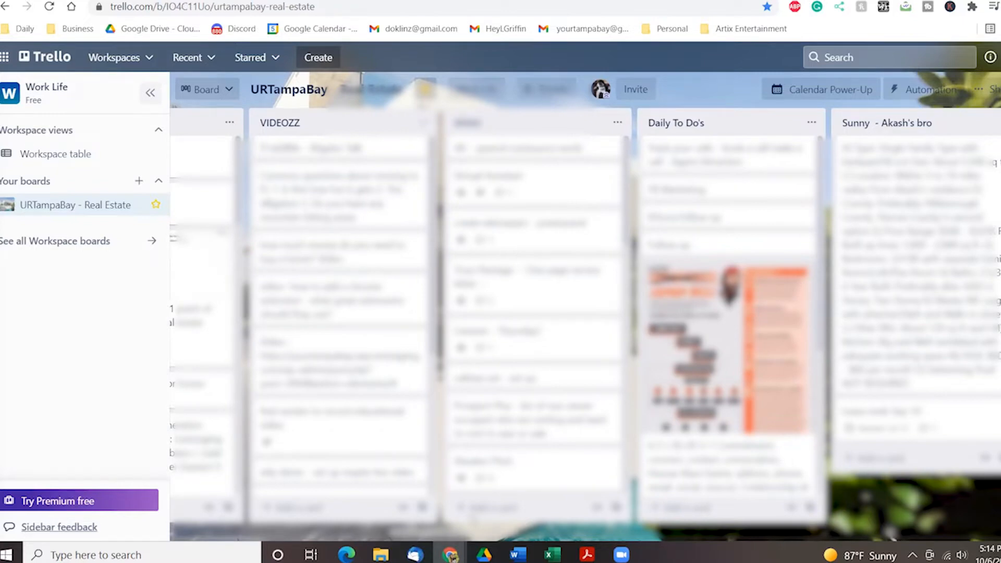
pyautogui.moveTo(477, 540); pyautogui.dragTo(629, 540)
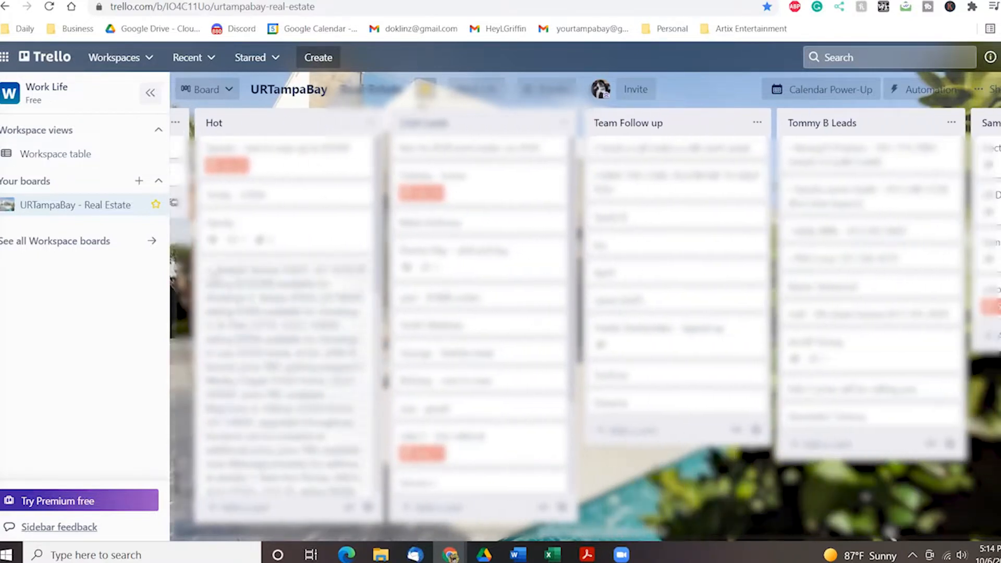
pyautogui.scroll(-2, 305, 234)
pyautogui.scroll(-2, 479, 286)
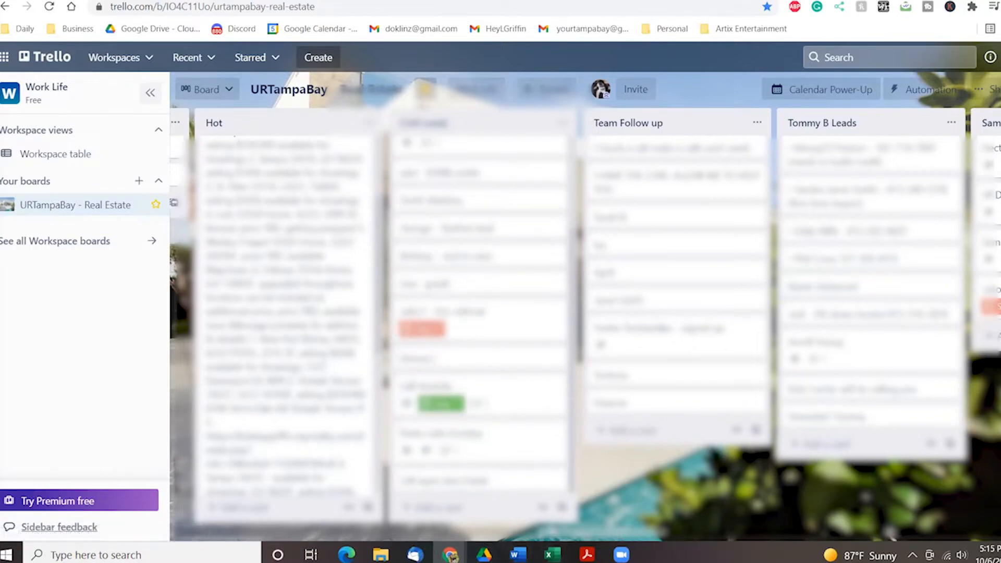
pyautogui.moveTo(570, 537); pyautogui.dragTo(656, 538)
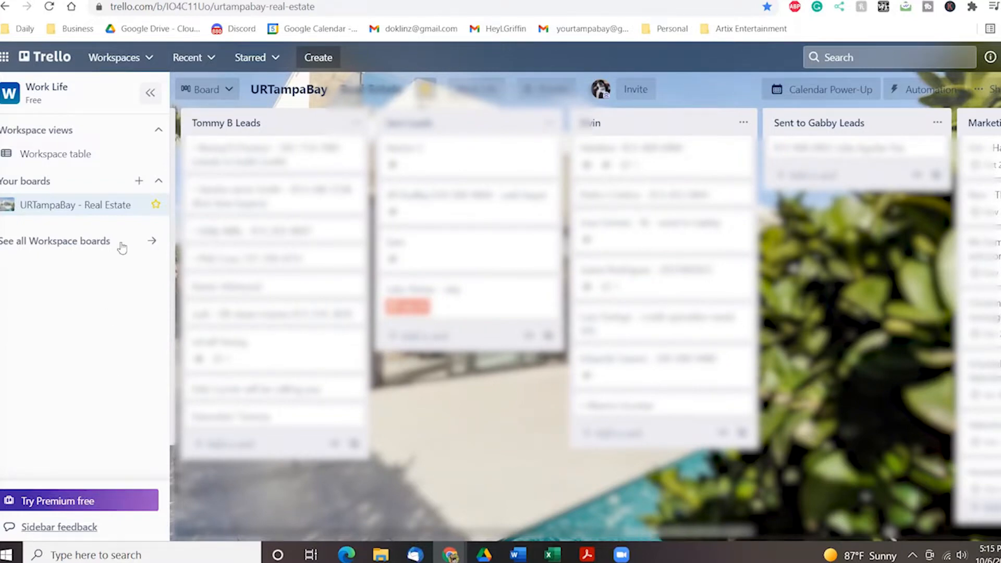
pyautogui.click(312, 156)
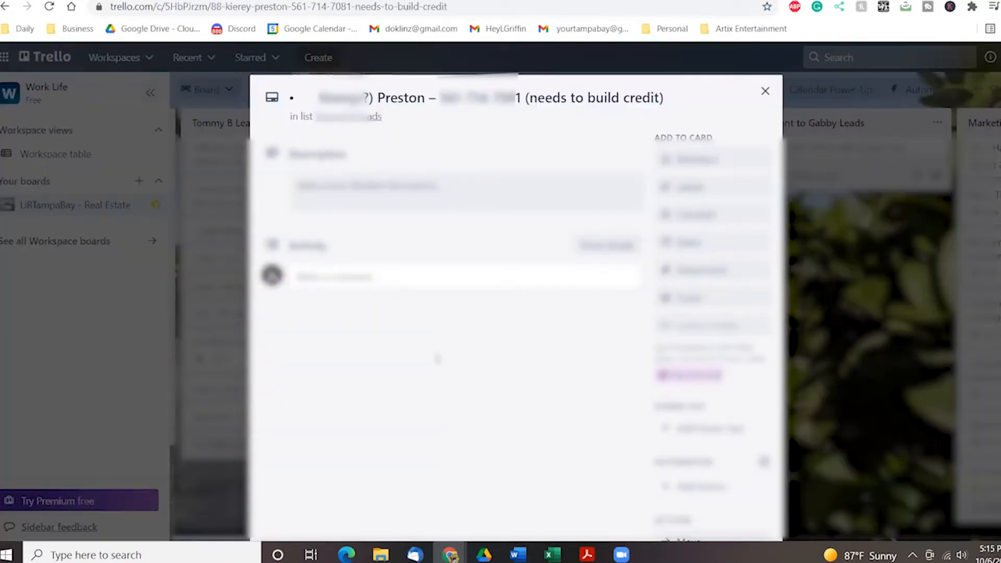
pyautogui.click(764, 92)
# Scroll on through the Marketing Plan and weekday lists to the board's later lists.
pyautogui.moveTo(702, 537); pyautogui.dragTo(760, 551)
pyautogui.scroll(-5, 281, 313)
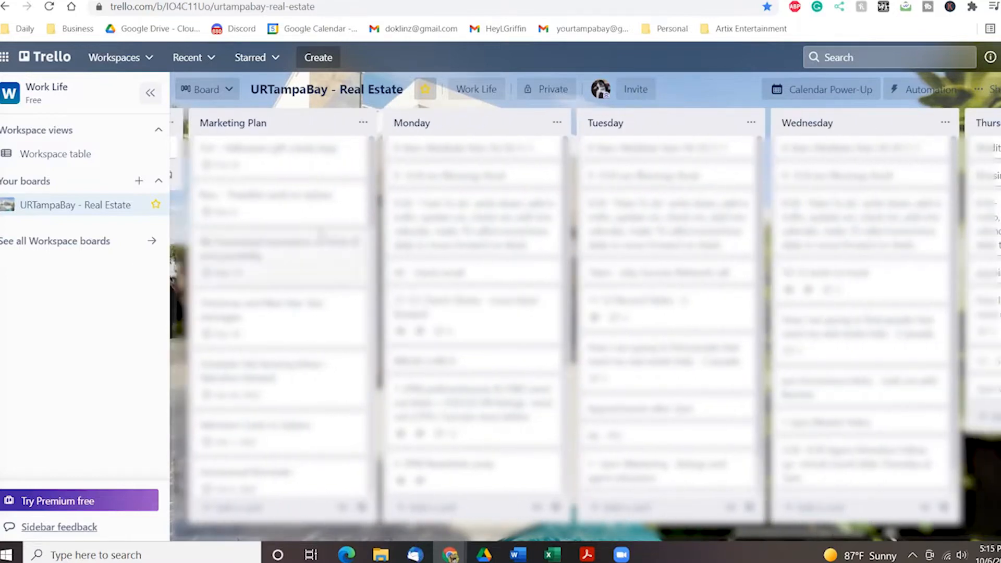
pyautogui.scroll(-5, 282, 313)
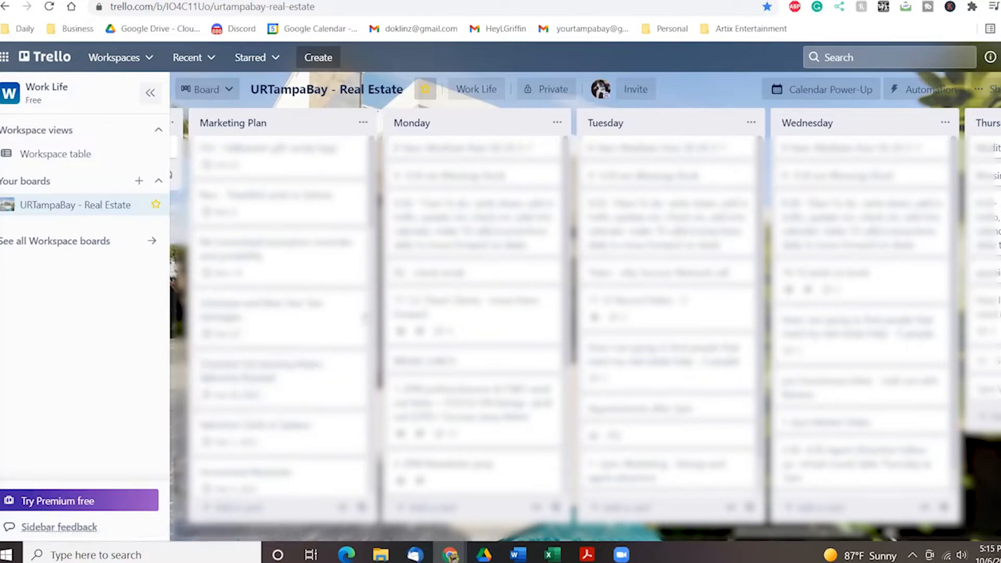
pyautogui.moveTo(814, 536); pyautogui.dragTo(842, 537)
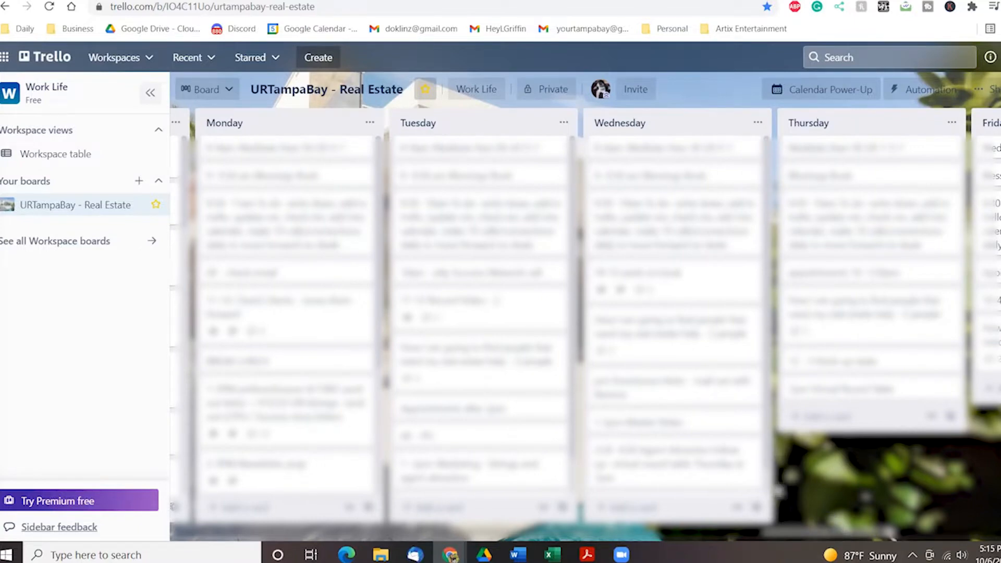
pyautogui.moveTo(794, 542); pyautogui.dragTo(931, 534)
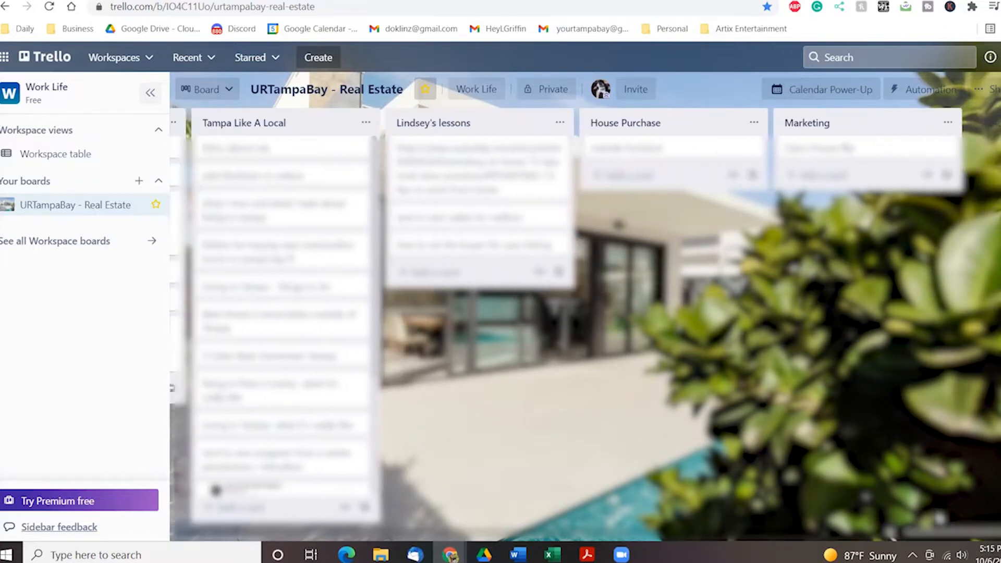
pyautogui.scroll(-1, 277, 271)
pyautogui.scroll(-2, 277, 266)
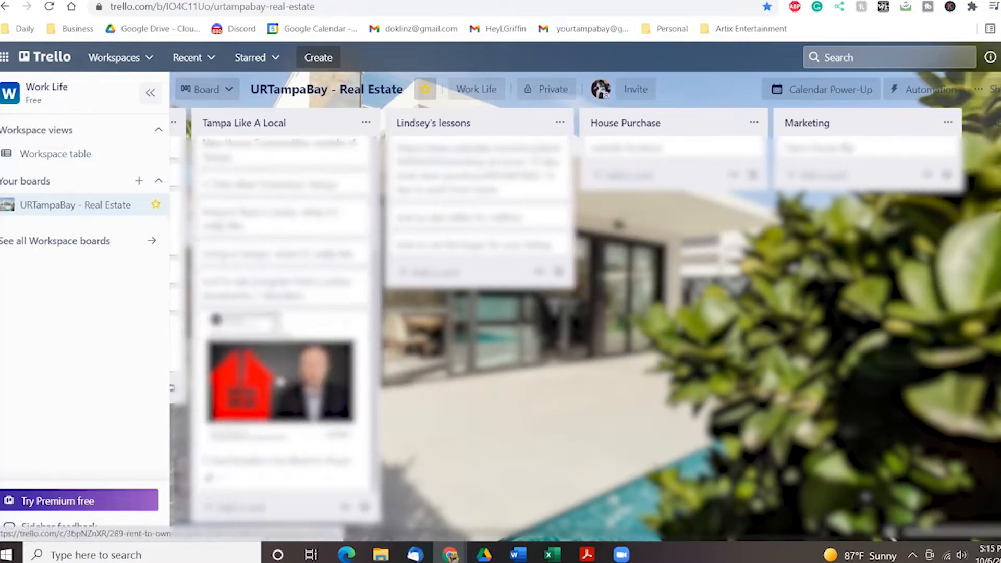
pyautogui.scroll(3, 278, 266)
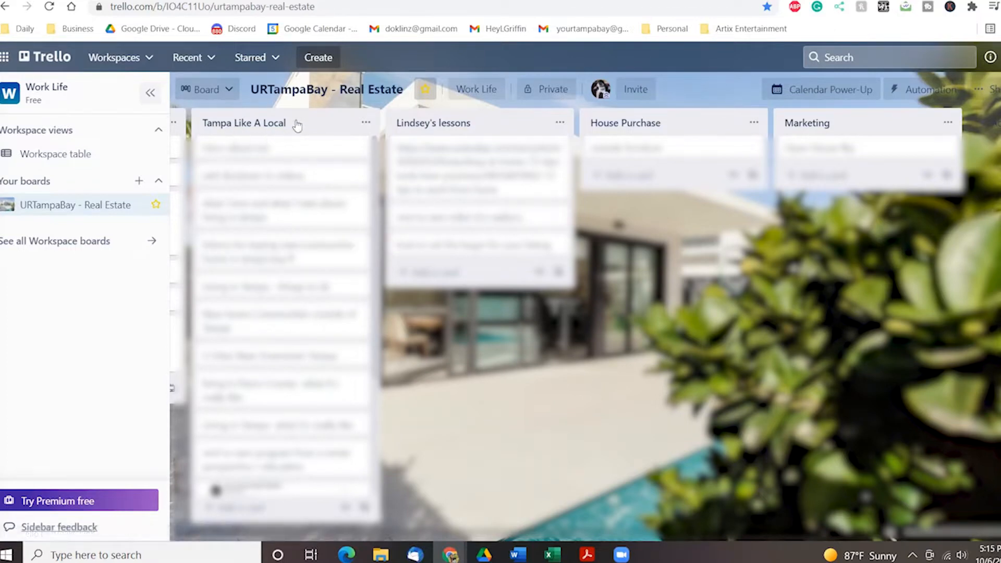
# Retitle the 'Lindsey's lessons' list beside Tampa Like A Local as 'Live, Grow, Earn'.
pyautogui.click(479, 120)
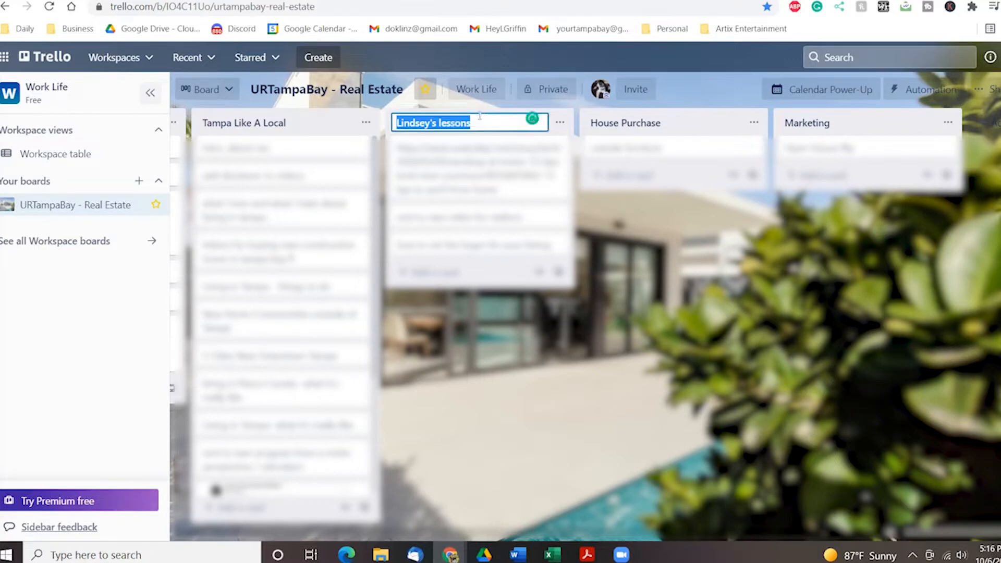
pyautogui.write('L')
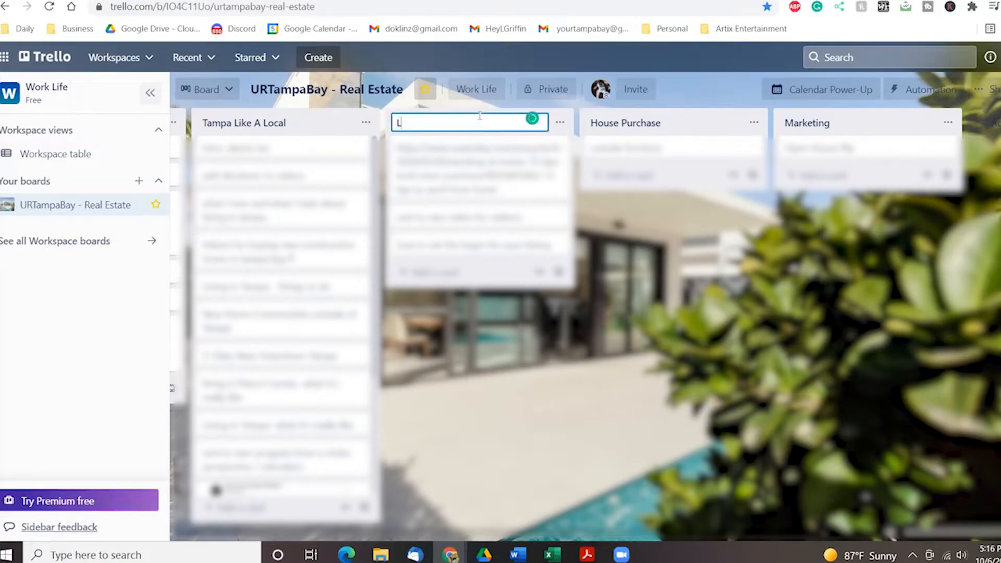
pyautogui.write('ive, Grow, Earn')
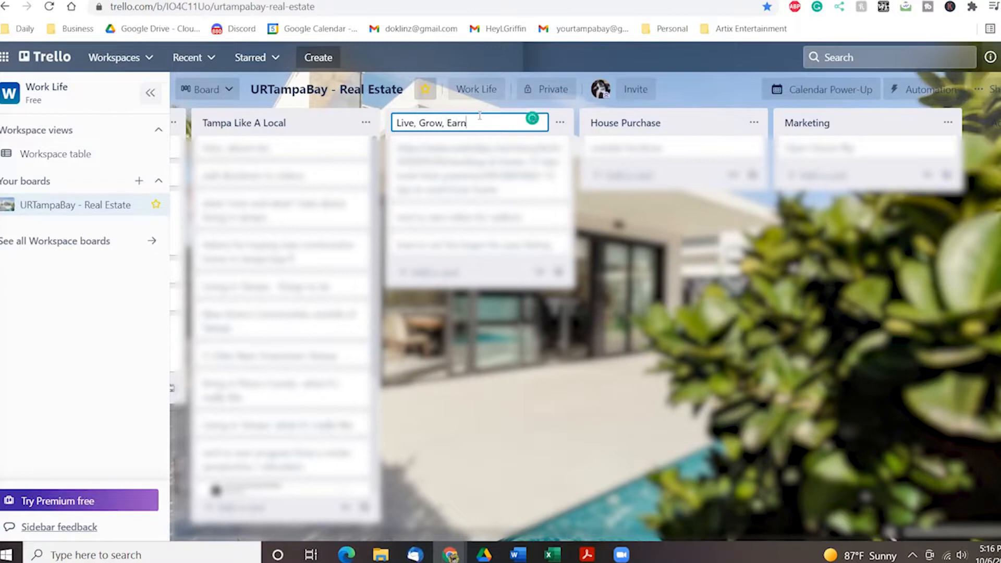
pyautogui.press('Return')
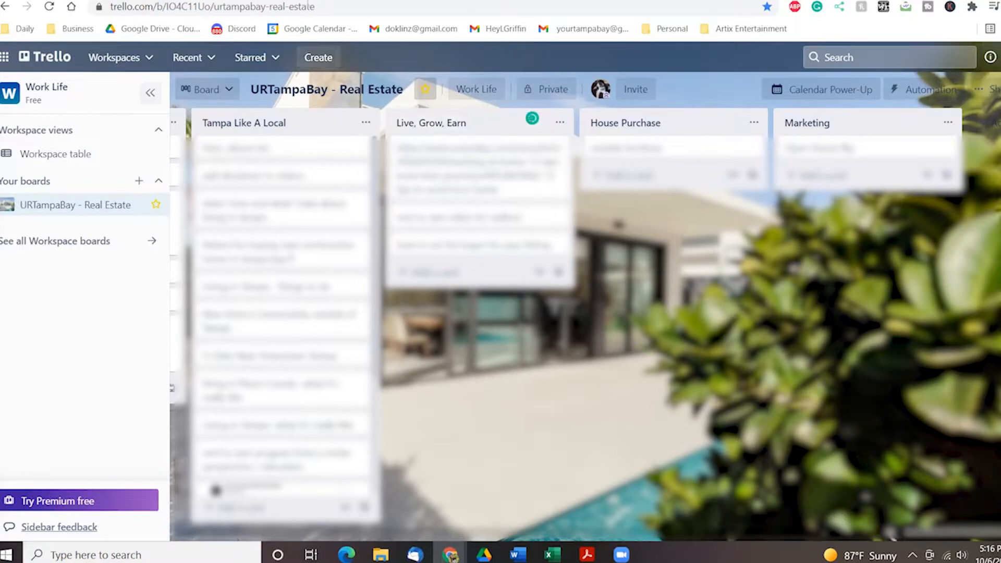
pyautogui.moveTo(910, 532); pyautogui.dragTo(992, 507)
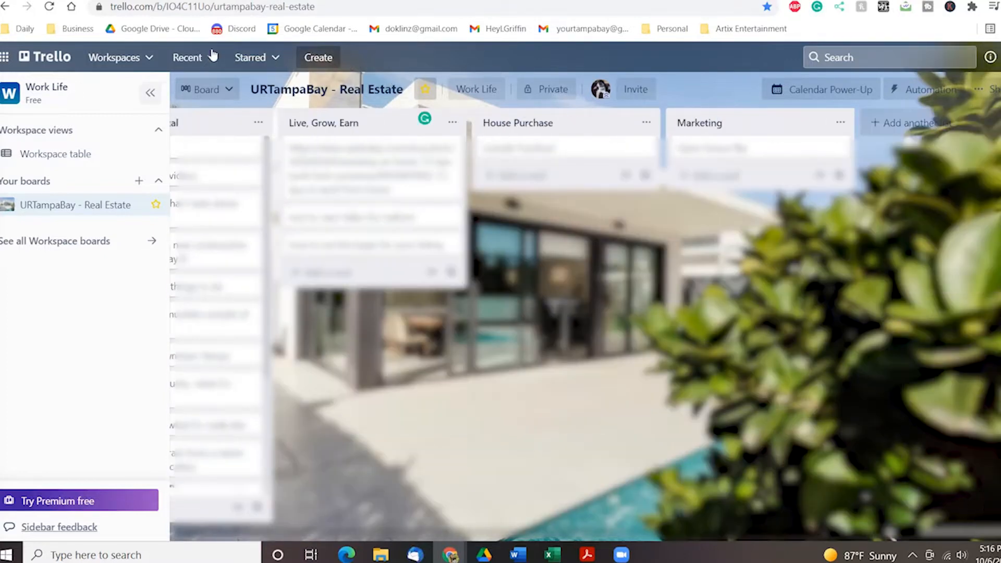
# Switch to the Work Life workspace and start a new board from its Boards page.
pyautogui.click(147, 58)
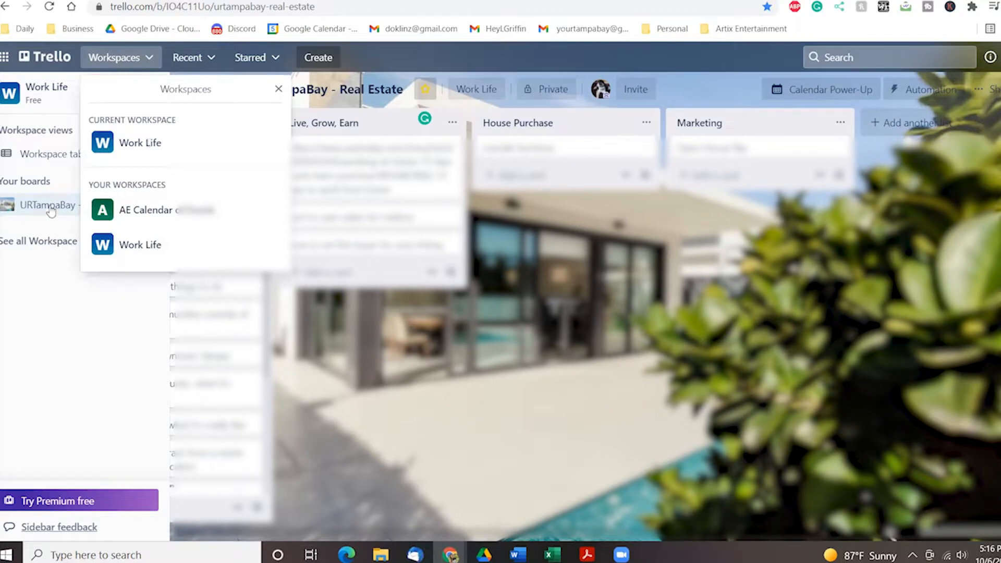
pyautogui.click(108, 143)
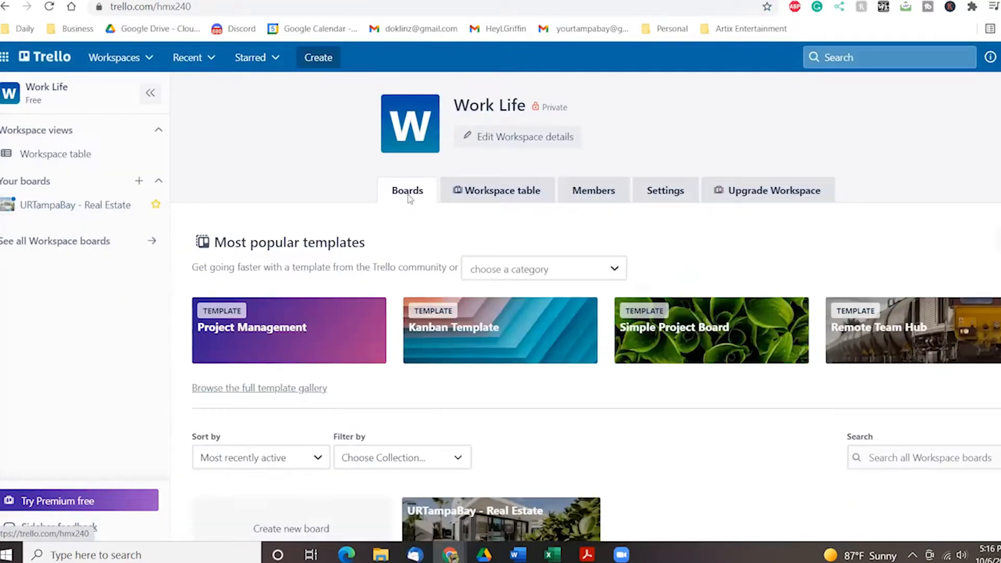
pyautogui.scroll(-2, 411, 192)
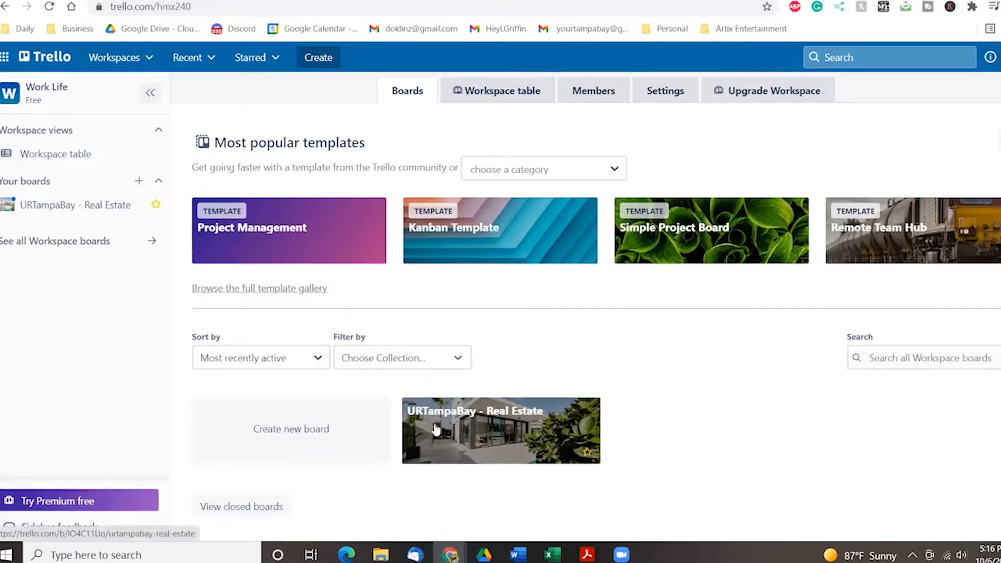
pyautogui.click(311, 434)
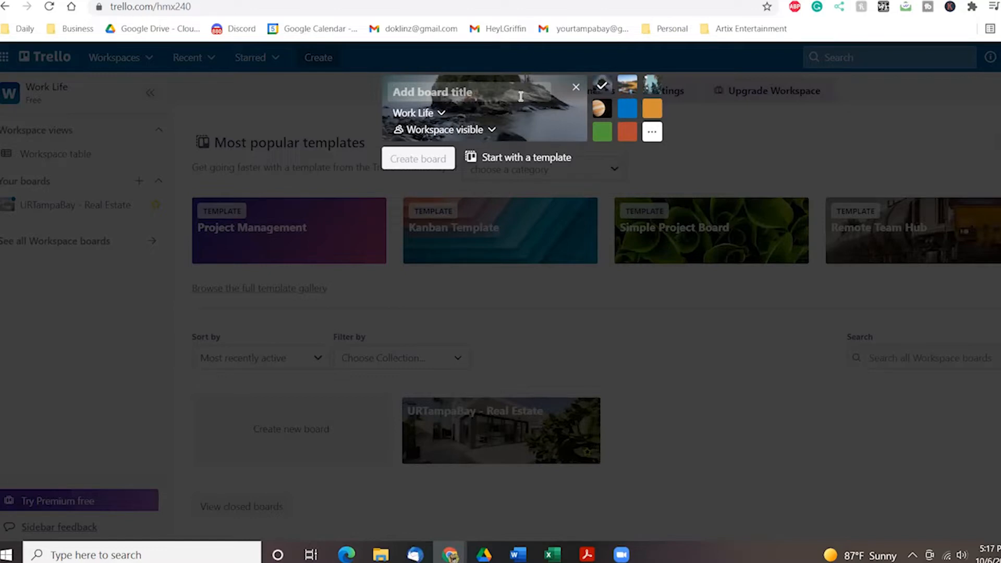
# Create a board titled 'Work' with Private visibility in the Work Life workspace.
pyautogui.write('Work')
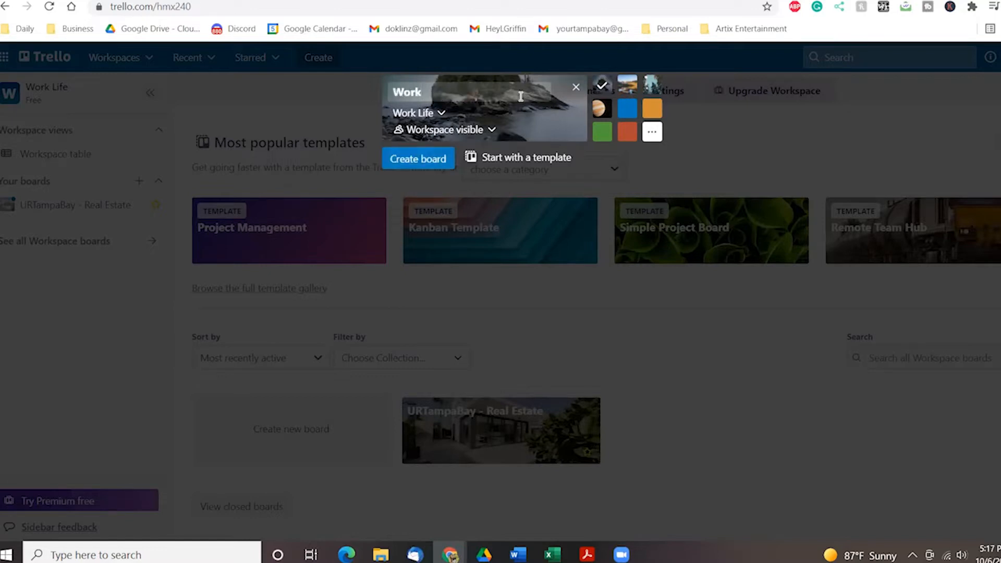
pyautogui.click(490, 130)
pyautogui.click(463, 171)
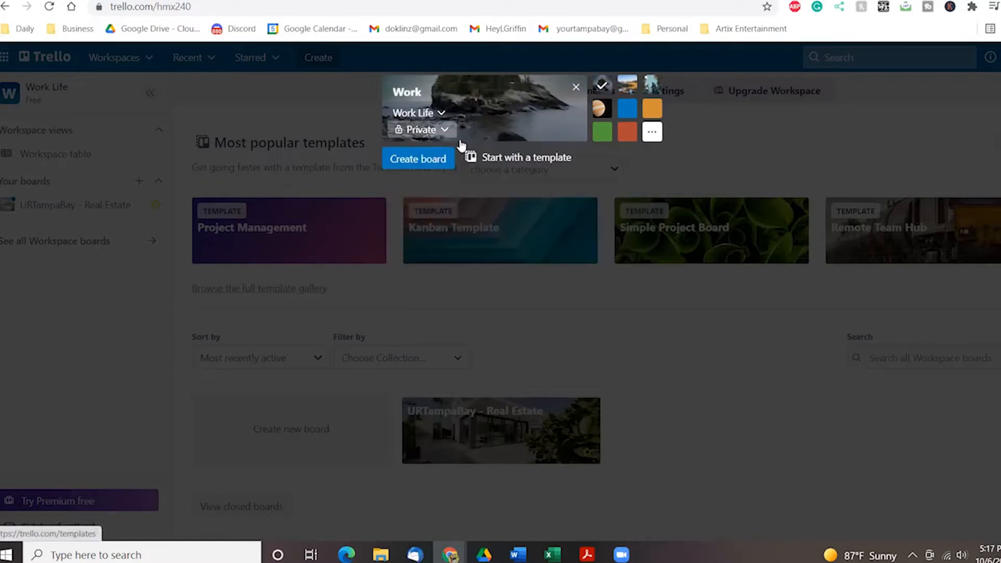
pyautogui.click(445, 130)
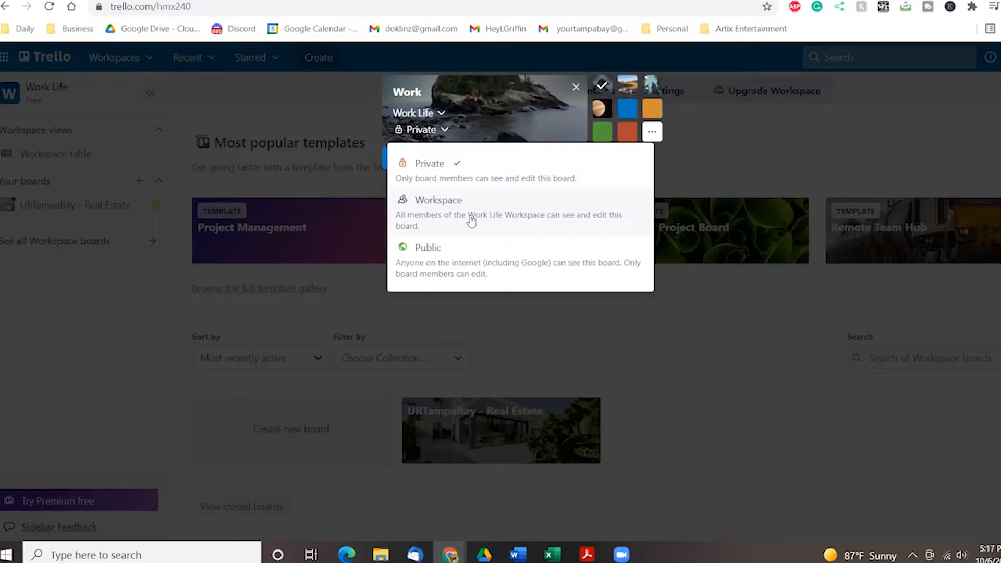
pyautogui.click(438, 168)
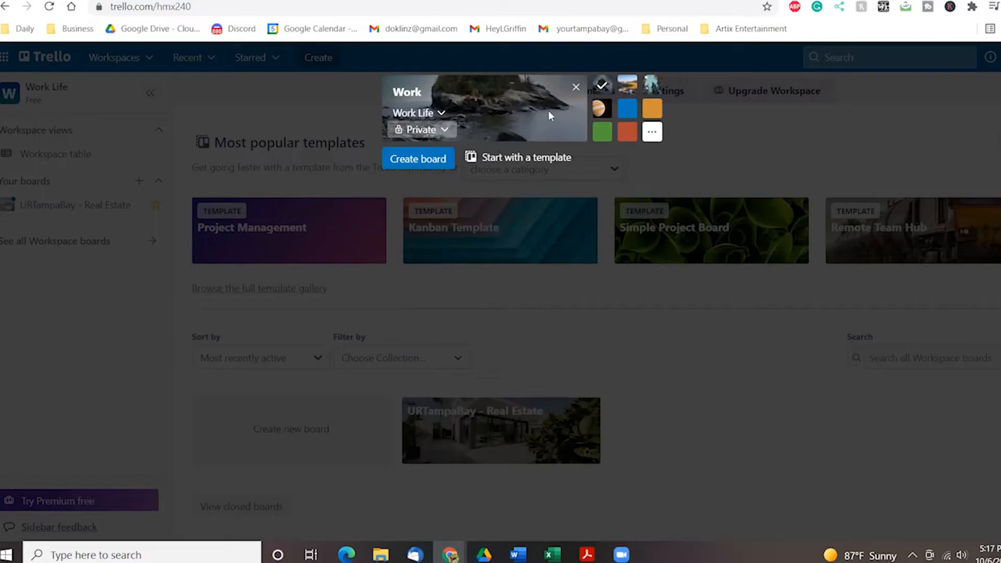
pyautogui.click(428, 163)
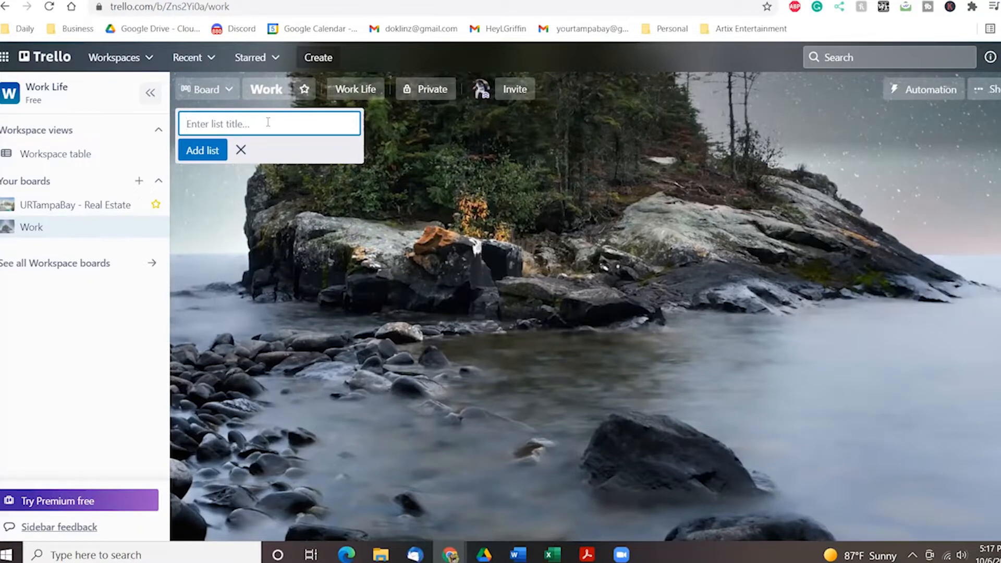
# Create three capitalised lists: QUICK DATES, TODAY'S TO-DO LIST and WAITING FOR.
pyautogui.write('Quick dat')
pyautogui.press('BackSpace')
pyautogui.write('UICK DATES')
pyautogui.press('Return')
pyautogui.write("TODAY'S TO-DO LIST")
pyautogui.press('Return')
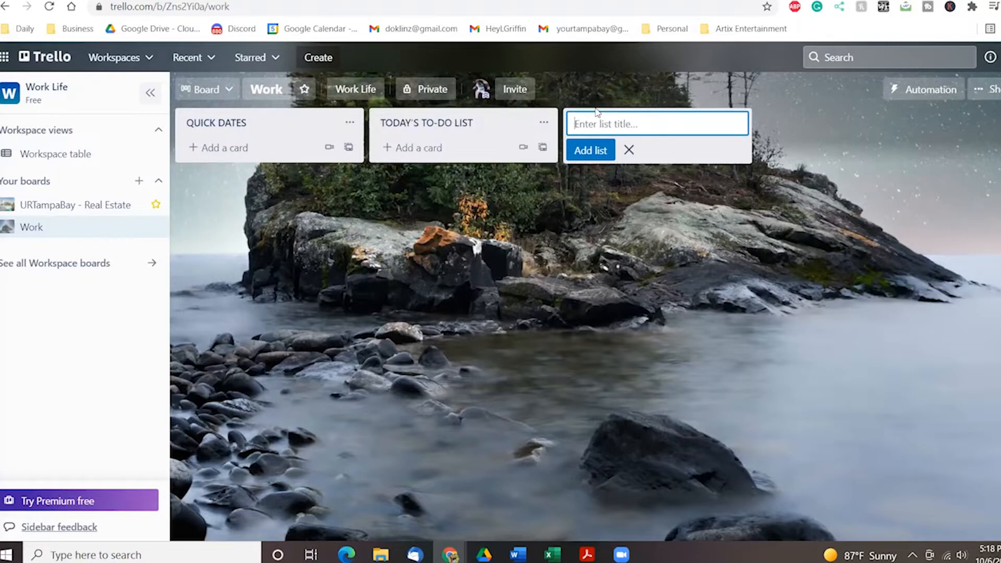
pyautogui.write('WAITING FOR')
pyautogui.press('Return')
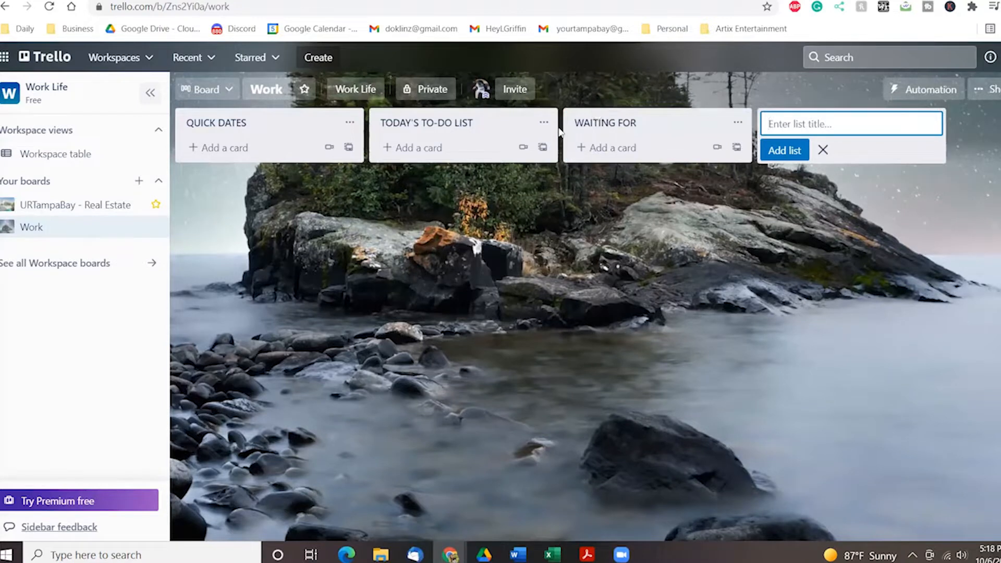
pyautogui.click(459, 148)
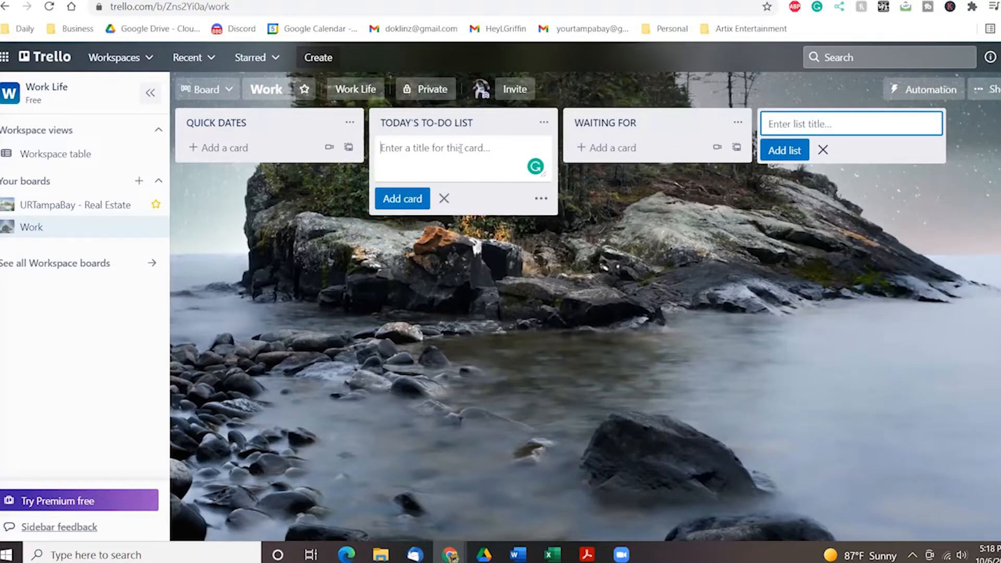
# Add the card 'appraisal expected between 10/6 - 10/16' to WAITING FOR.
pyautogui.click(589, 150)
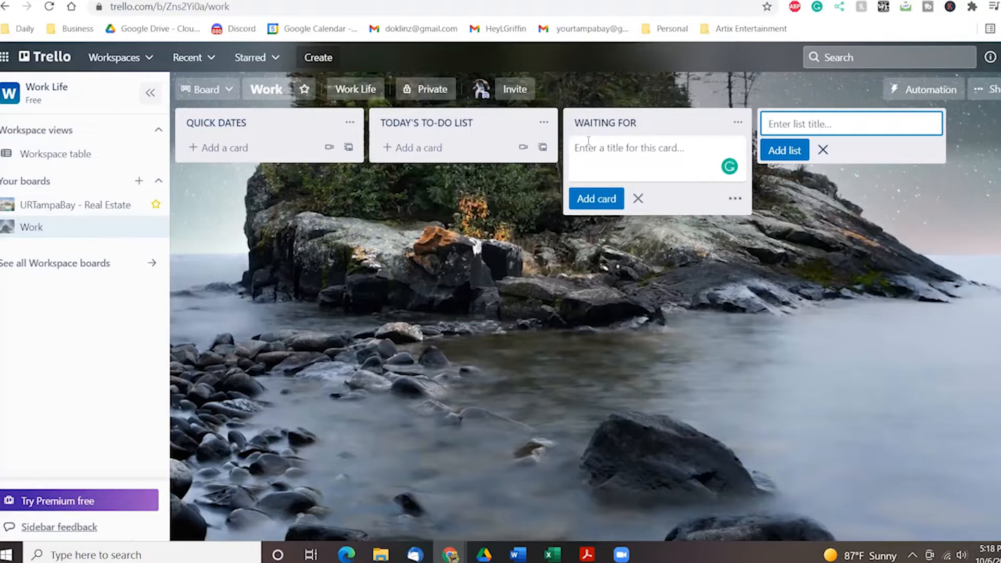
pyautogui.write('appra')
pyautogui.press('BackSpace')
pyautogui.press('BackSpace')
pyautogui.press('BackSpace')
pyautogui.press('BackSpace')
pyautogui.press('BackSpace')
pyautogui.write('appra')
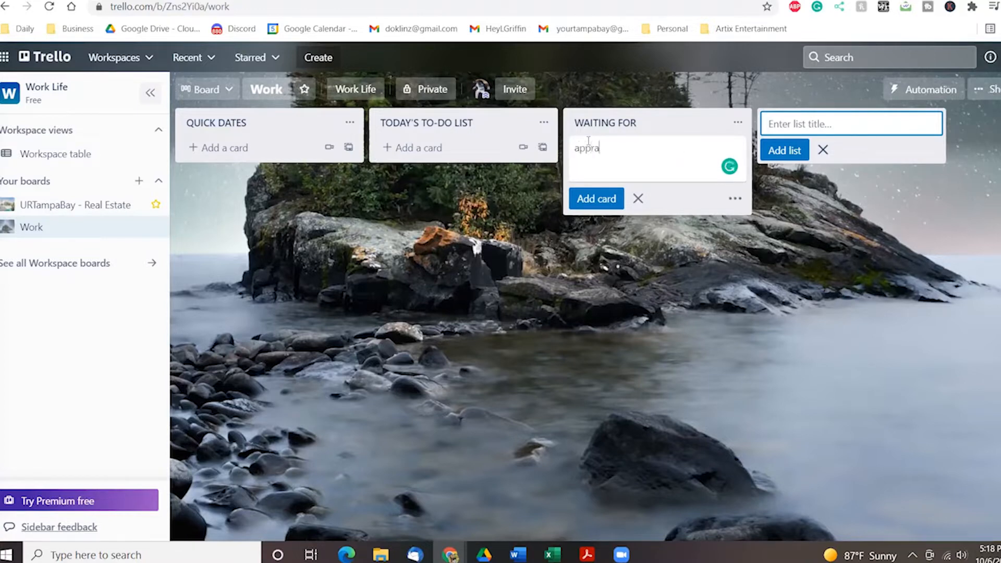
pyautogui.write('isal expected between')
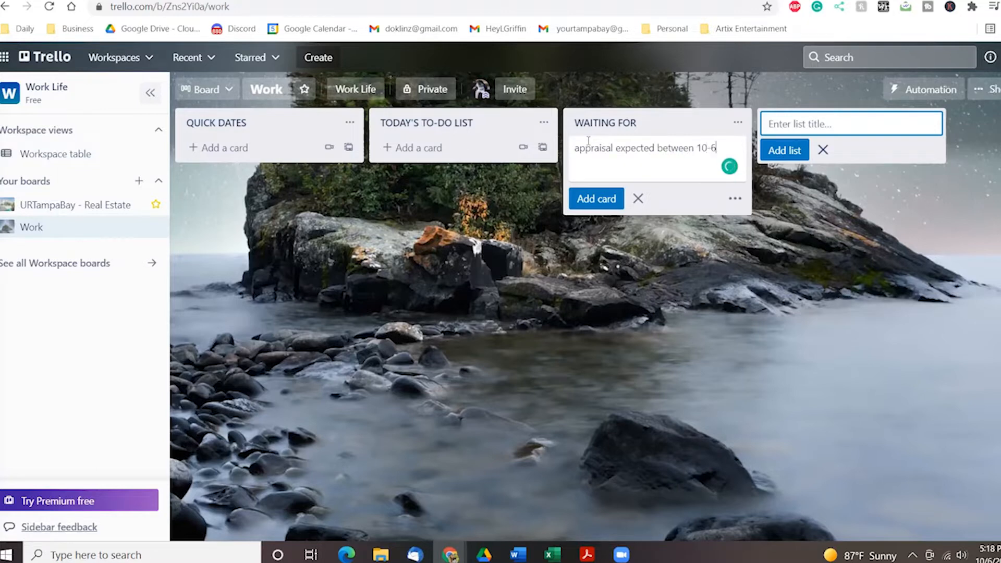
pyautogui.write(' 10/6 - 10/1')
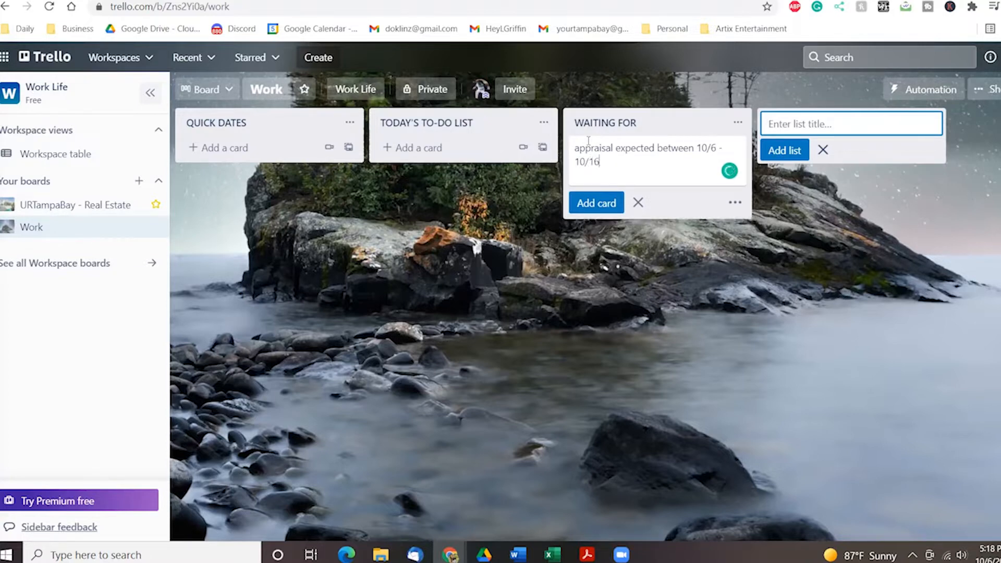
pyautogui.press('Return')
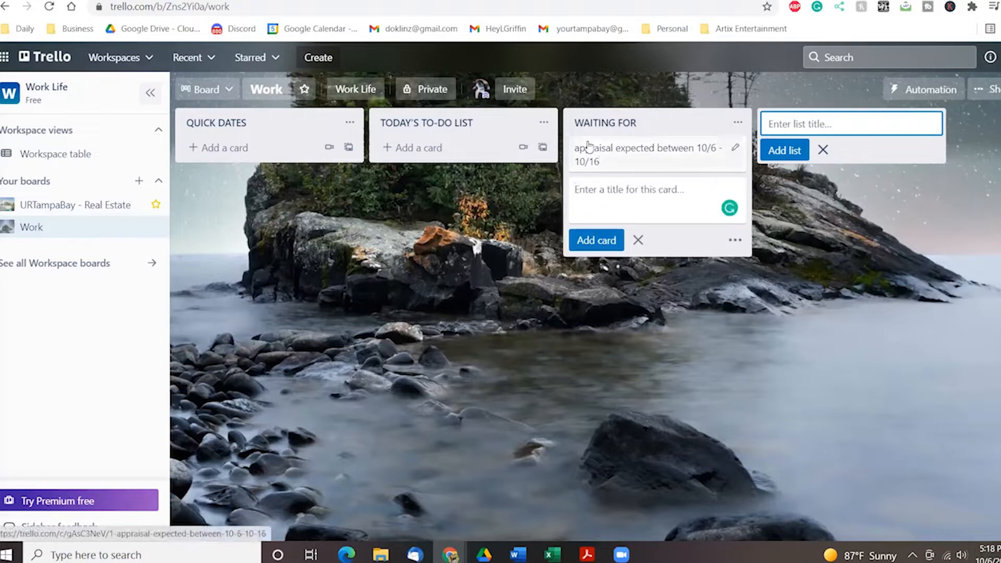
pyautogui.press('Escape')
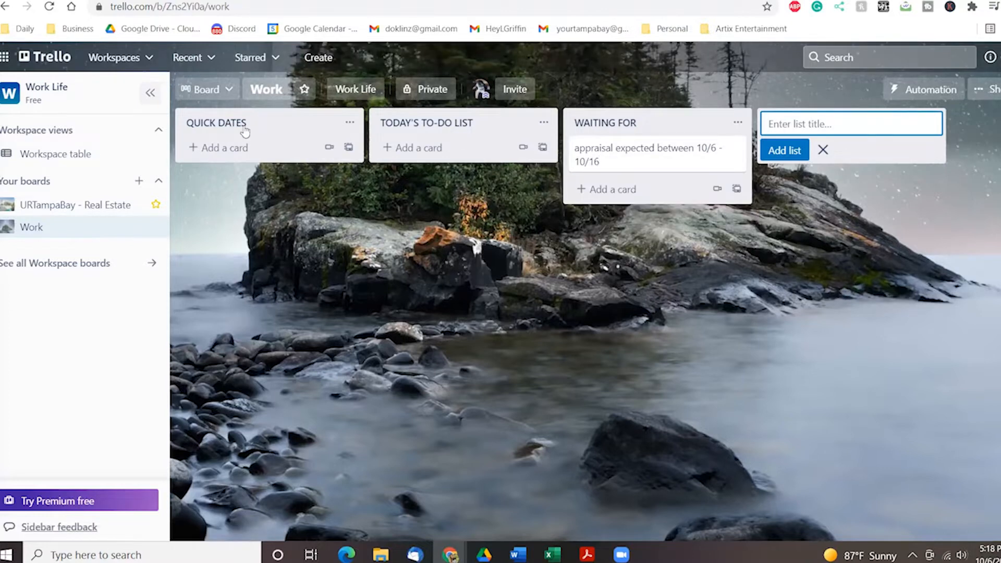
# Inspect the appraisal card's details and demonstrate dragging it between lists.
pyautogui.click(417, 152)
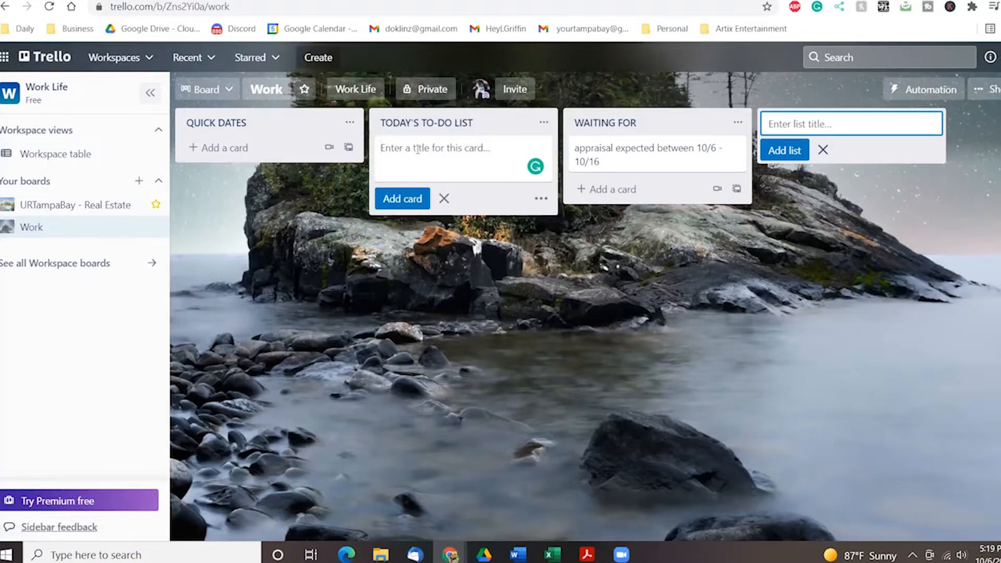
pyautogui.click(642, 161)
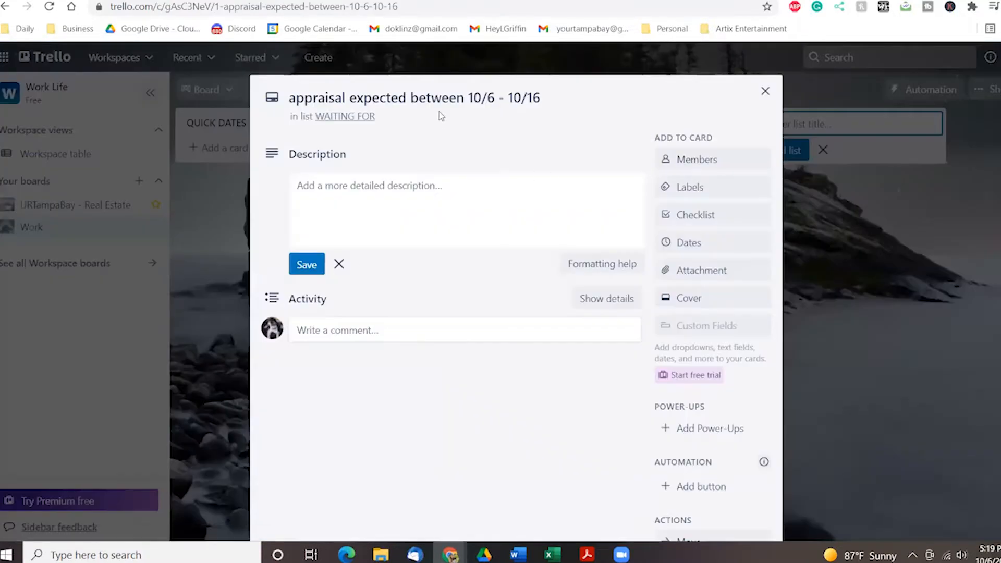
pyautogui.click(765, 92)
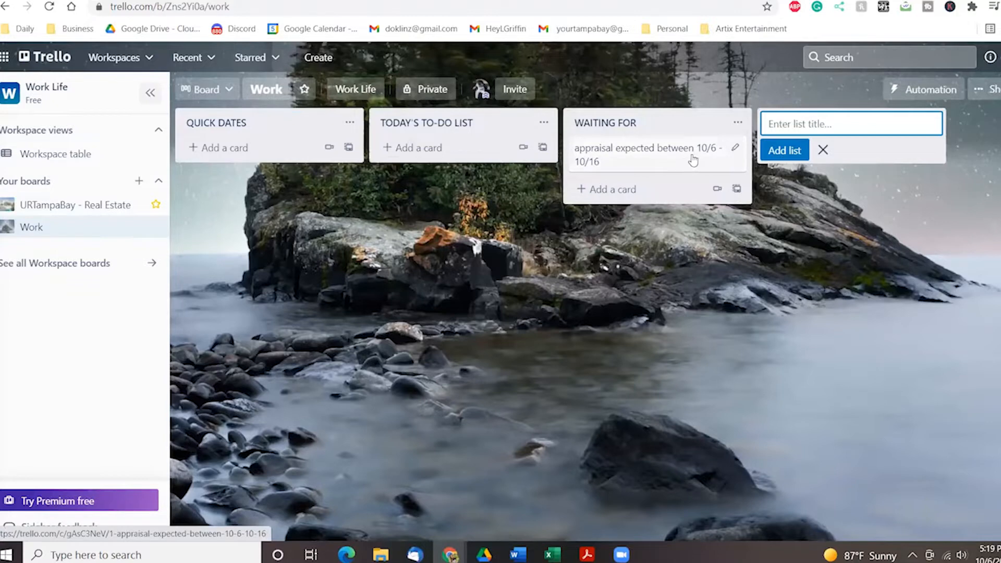
pyautogui.moveTo(627, 164); pyautogui.dragTo(606, 165)
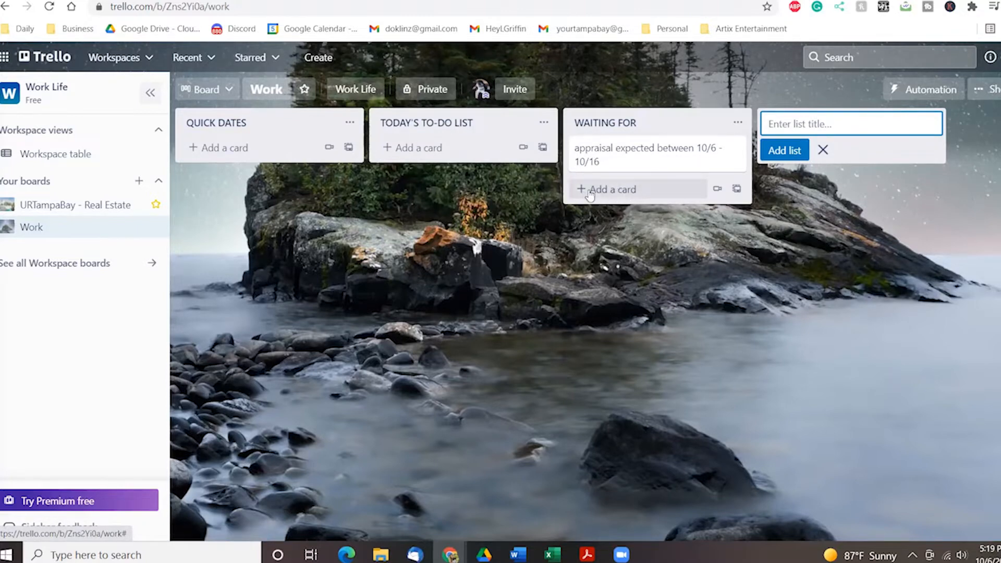
# Add a card to WAITING FOR reminding to call a contact.
pyautogui.click(610, 195)
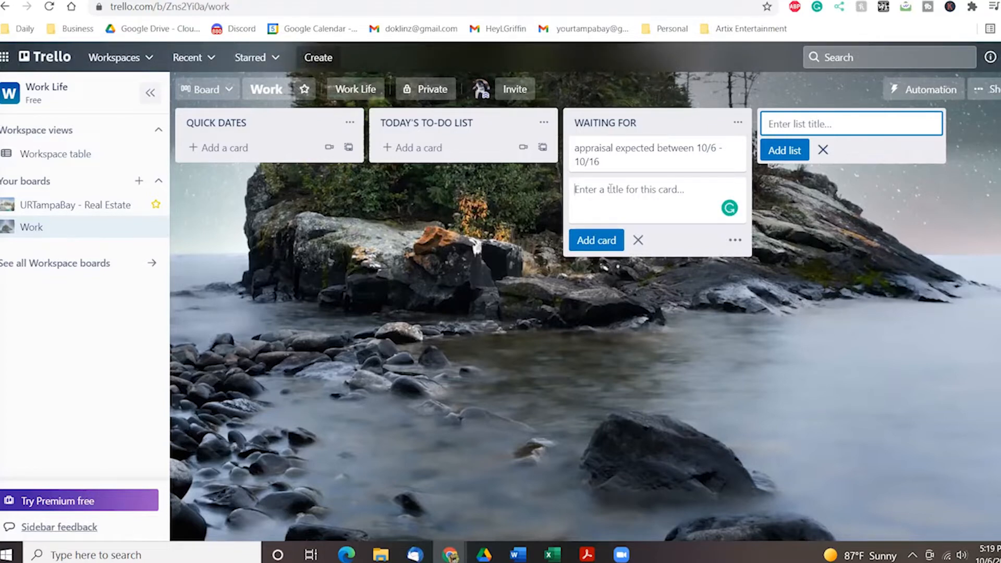
pyautogui.write('Call Paul')
pyautogui.press('Return')
# Give the call card a due date of October 7 at 12:00 PM.
pyautogui.click(611, 189)
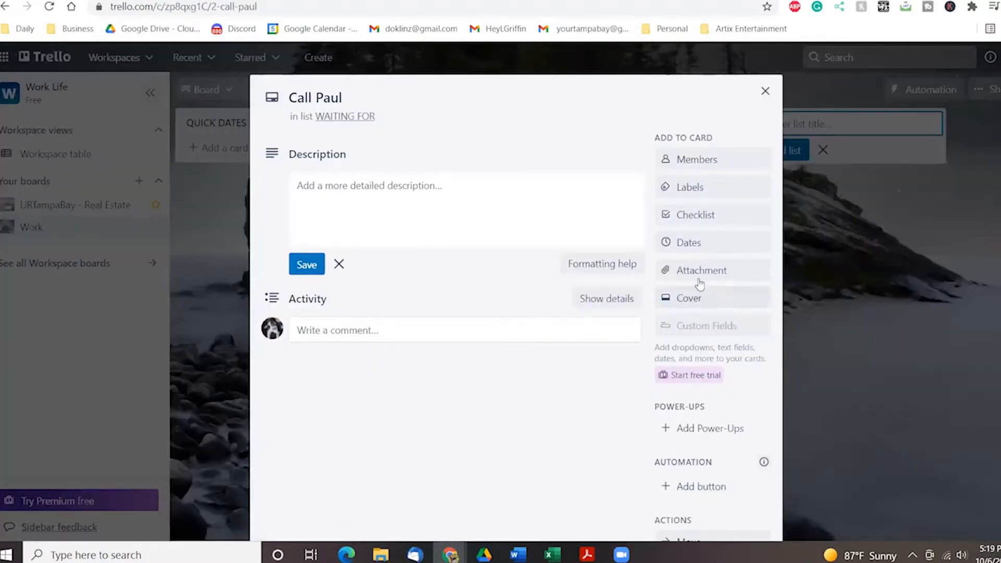
pyautogui.click(689, 242)
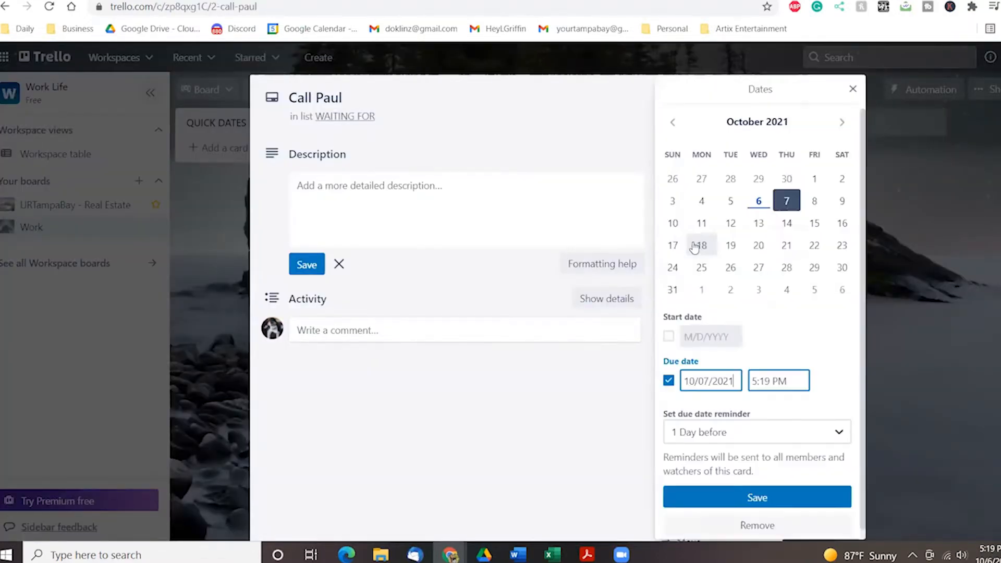
pyautogui.click(786, 201)
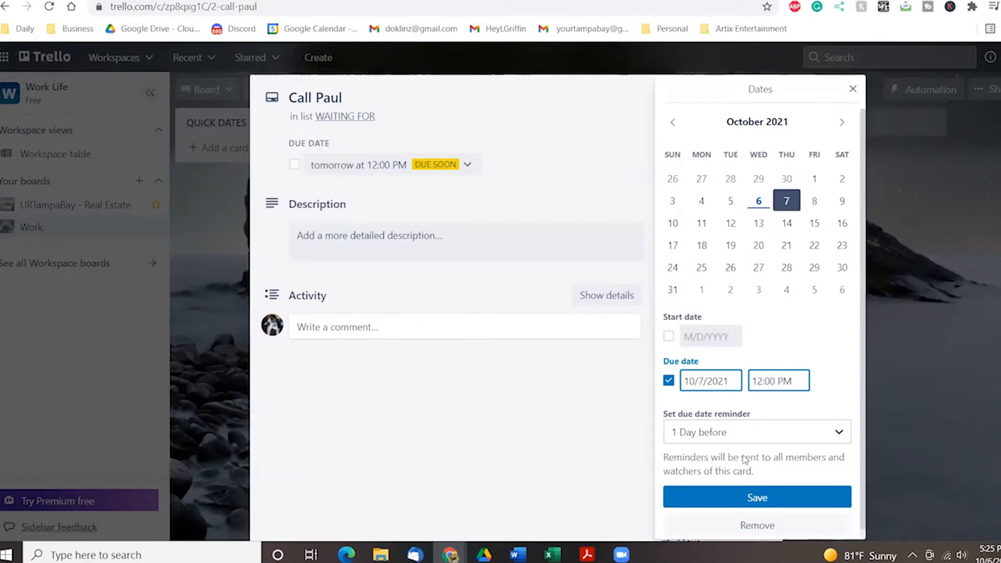
pyautogui.click(758, 497)
pyautogui.scroll(-1, 689, 241)
pyautogui.scroll(-2, 688, 241)
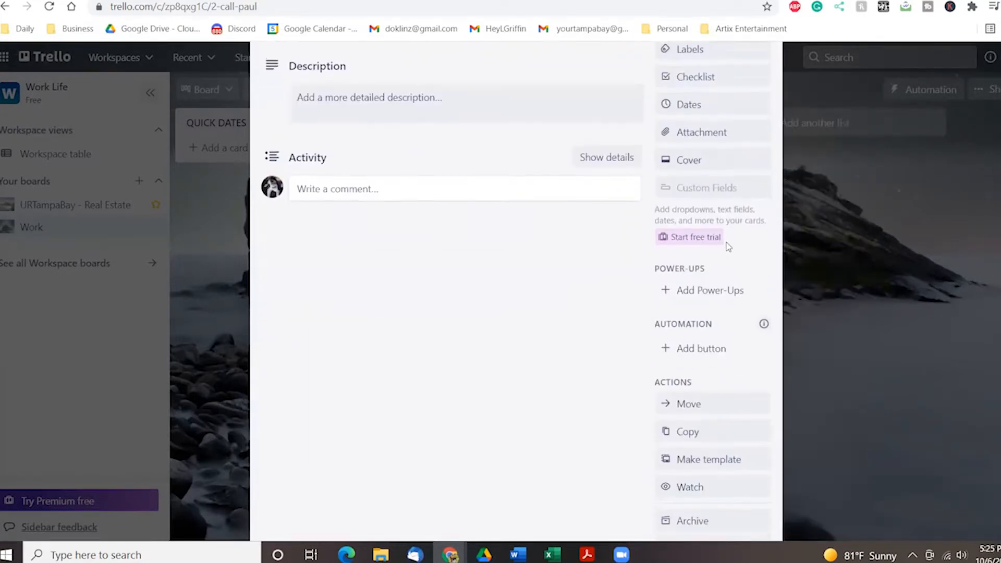
pyautogui.scroll(3, 730, 208)
pyautogui.click(764, 63)
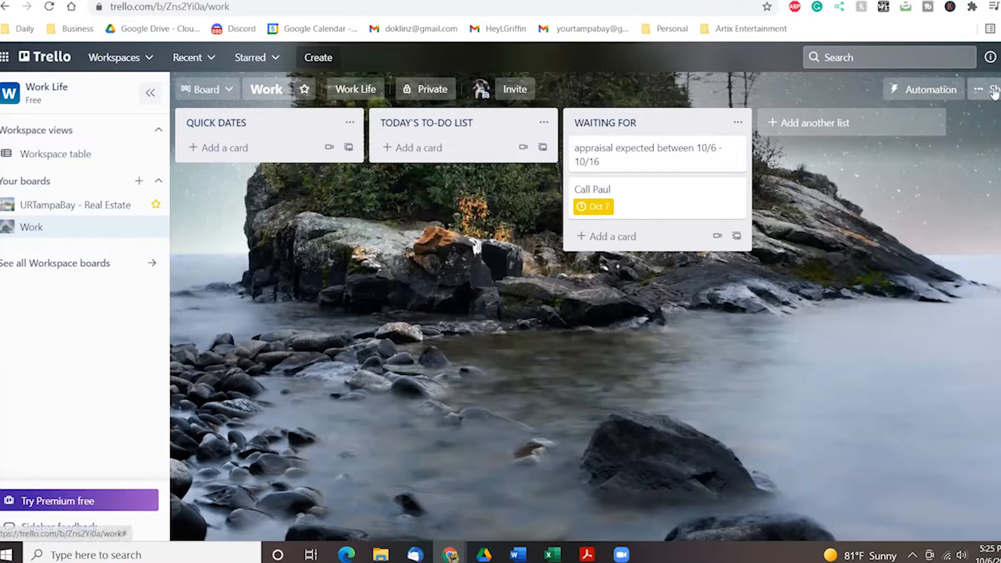
# Find the Calendar Power-Up by searching 'cale' and add it to the board.
pyautogui.click(977, 94)
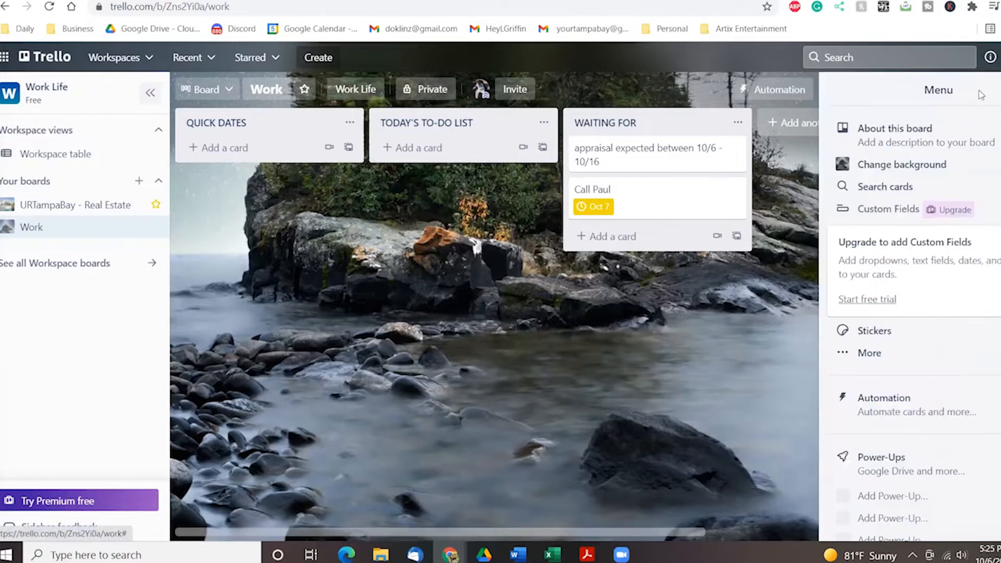
pyautogui.click(880, 475)
pyautogui.click(266, 271)
pyautogui.write('cale')
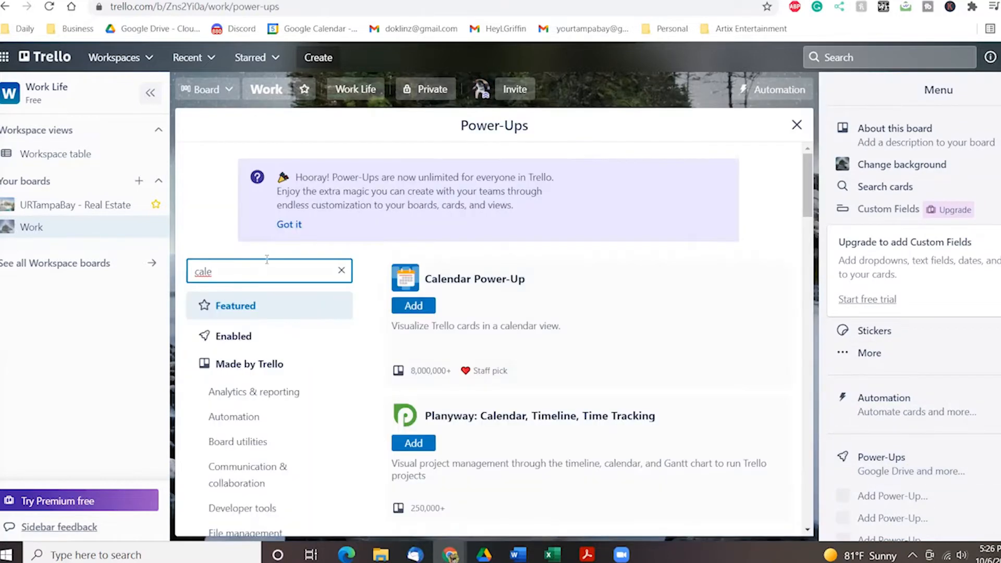
pyautogui.click(415, 306)
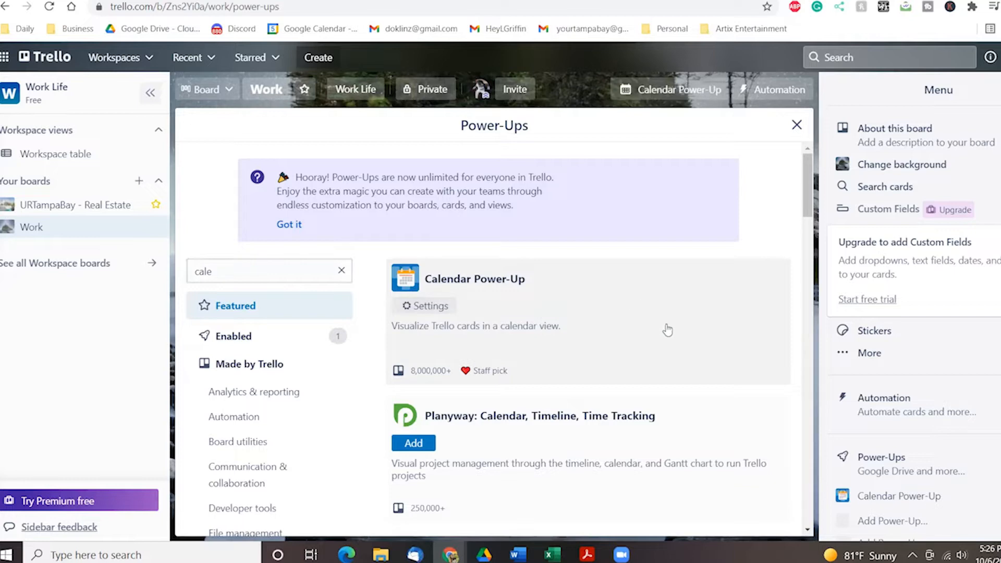
# Enable sync in the Calendar Power-Up settings and copy its iCalendar feed link.
pyautogui.click(471, 278)
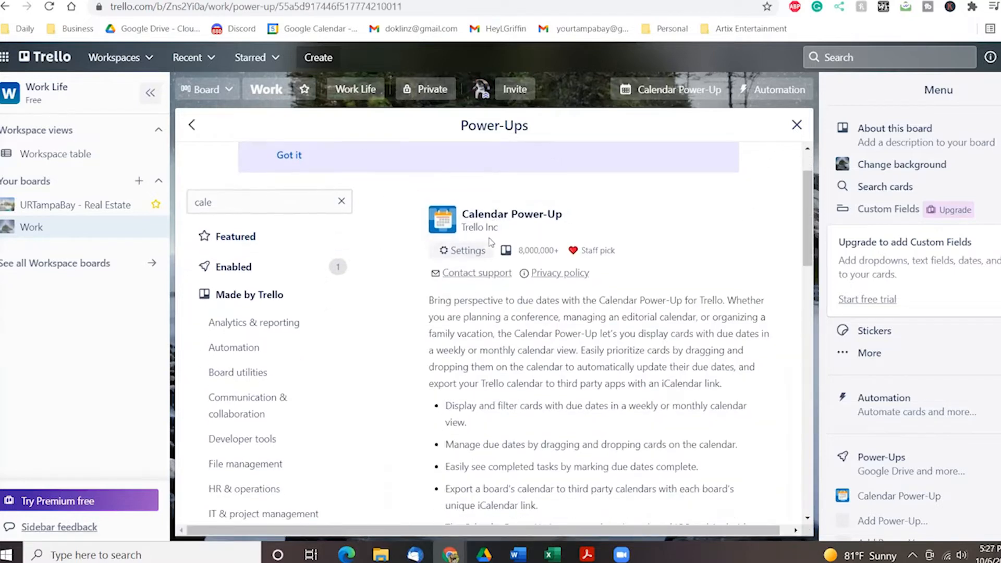
pyautogui.click(461, 252)
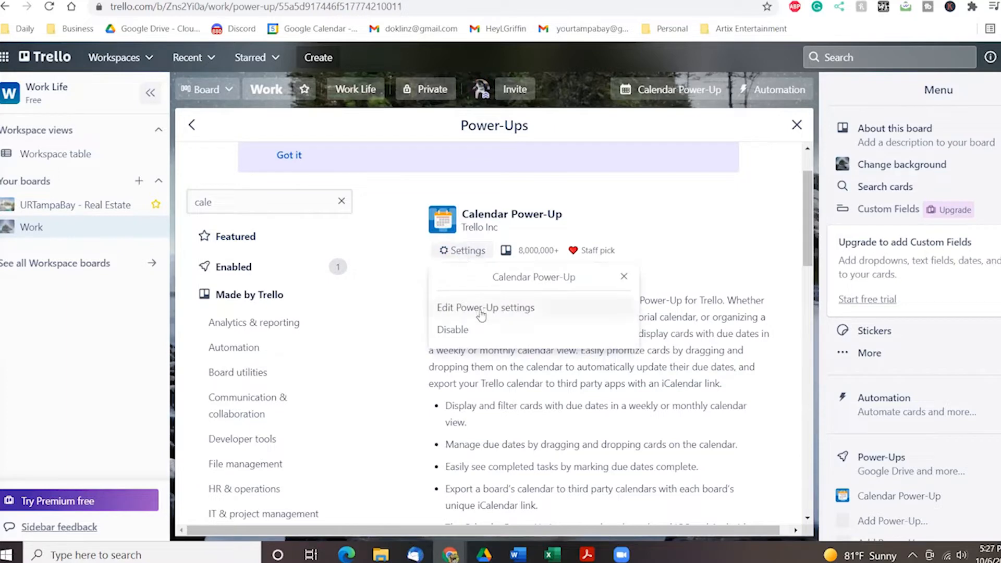
pyautogui.click(525, 311)
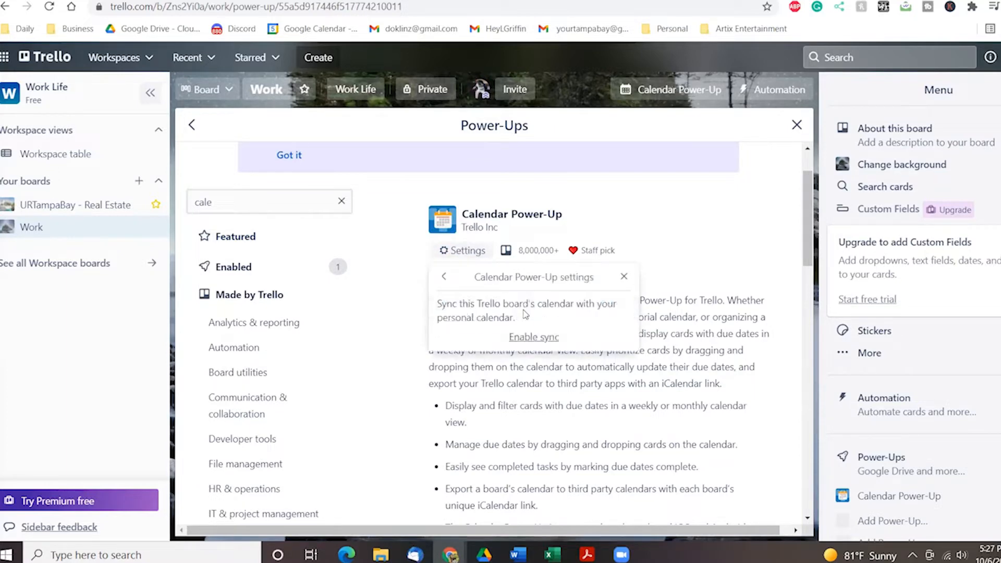
pyautogui.click(531, 338)
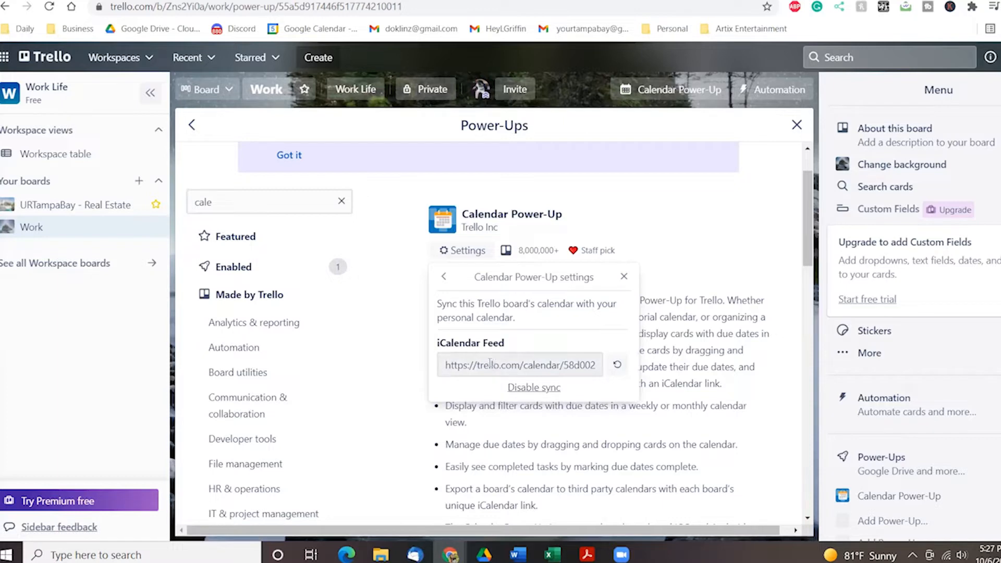
pyautogui.click(492, 364)
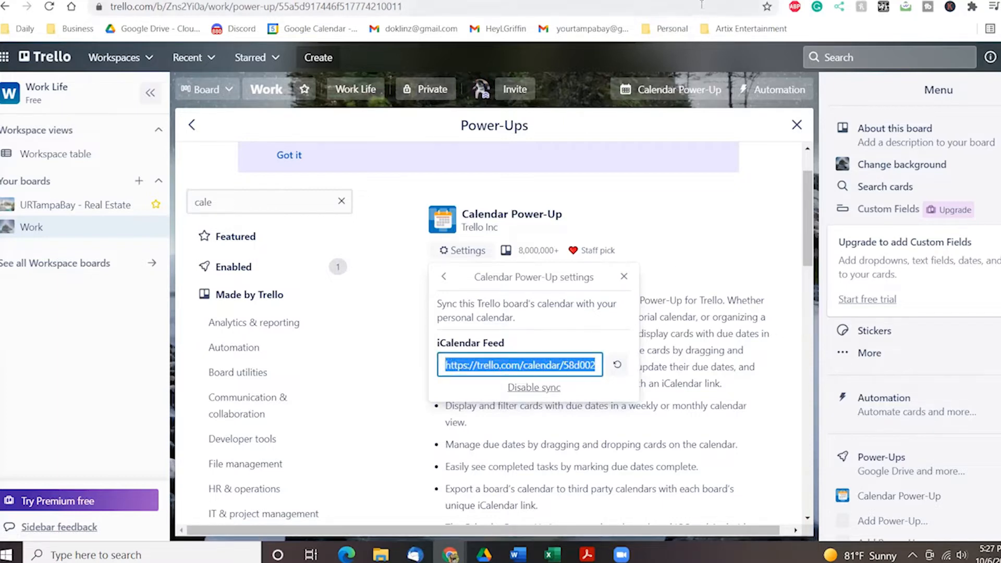
pyautogui.click(587, 0)
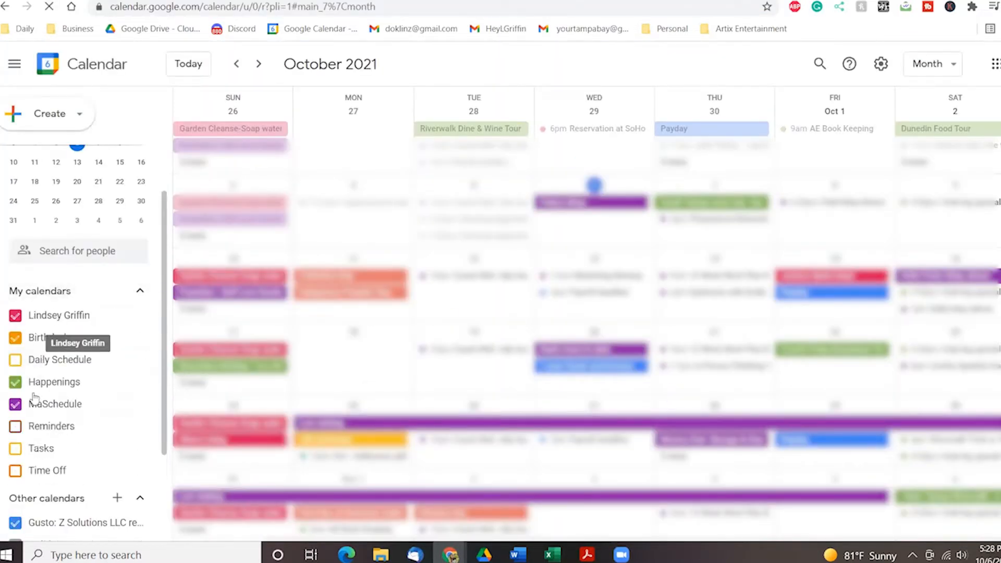
# Subscribe Google Calendar to the Trello iCalendar feed using the From URL option.
pyautogui.scroll(-3, 57, 432)
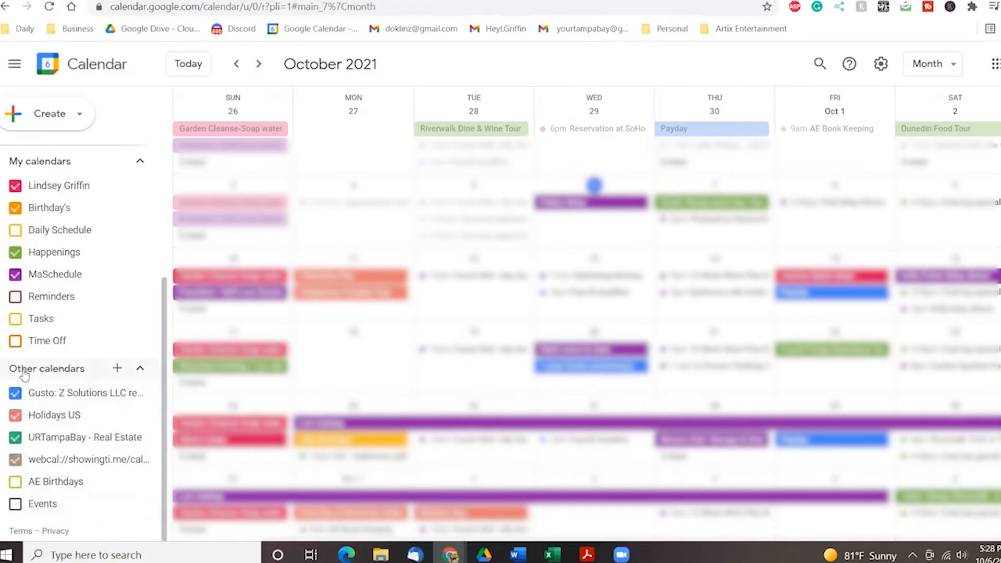
pyautogui.click(118, 371)
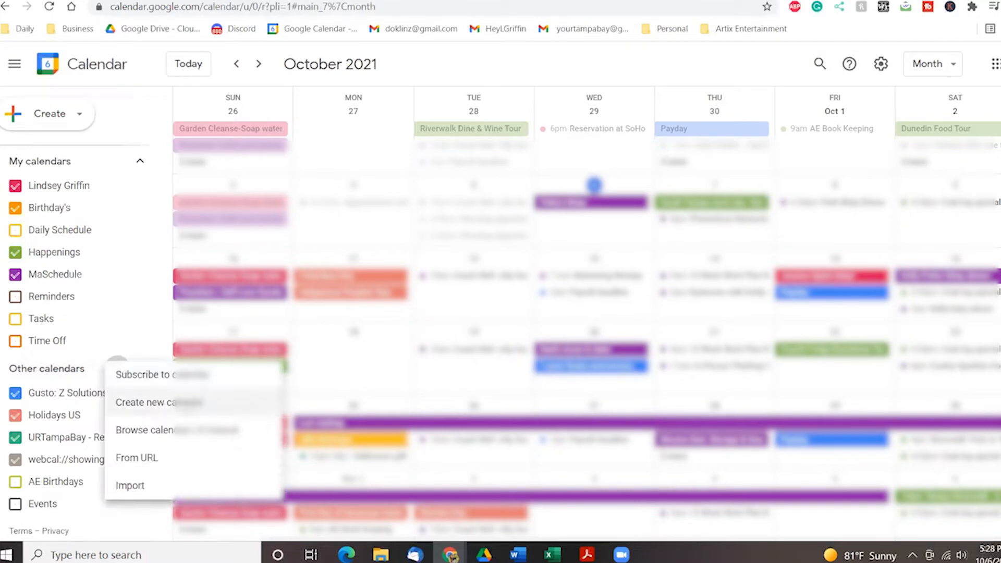
pyautogui.click(173, 458)
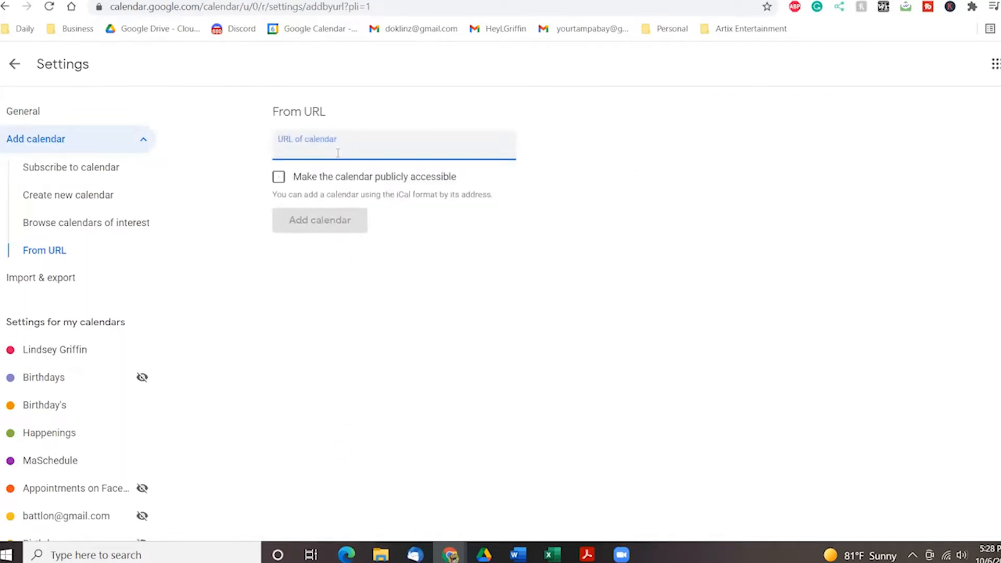
pyautogui.hotkey('ctrl', 'v')
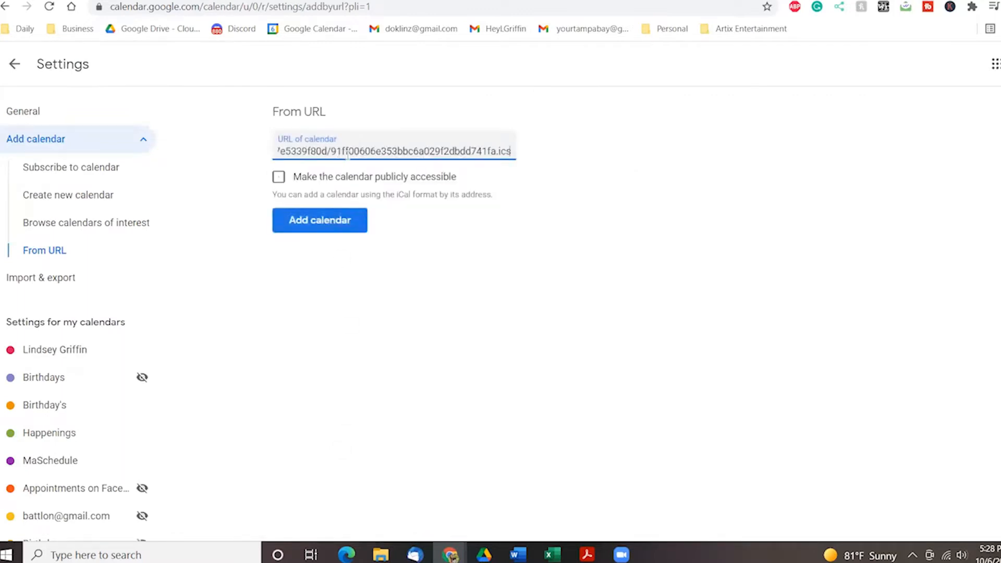
pyautogui.click(327, 229)
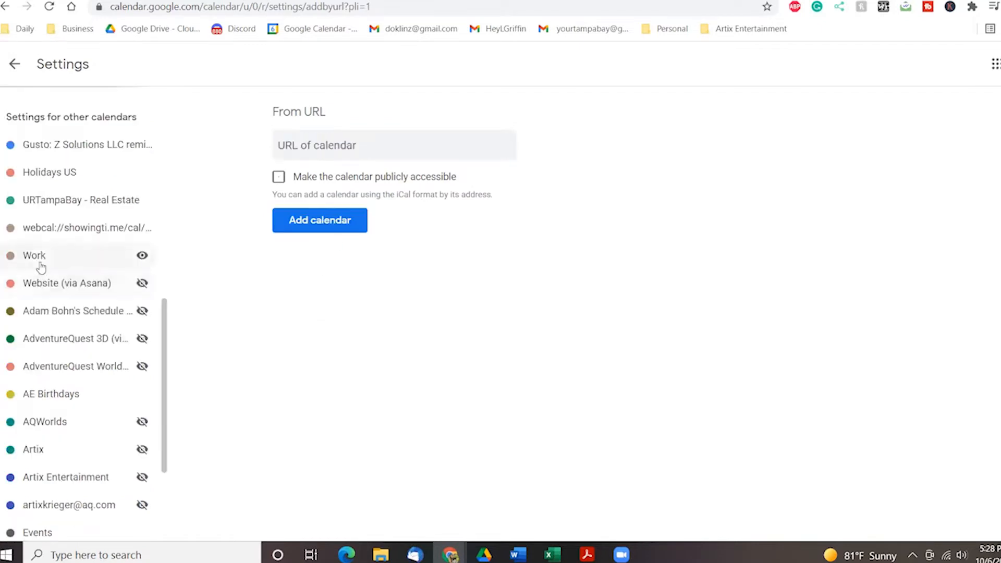
# Open the new Work calendar's settings and review its name and options.
pyautogui.click(41, 261)
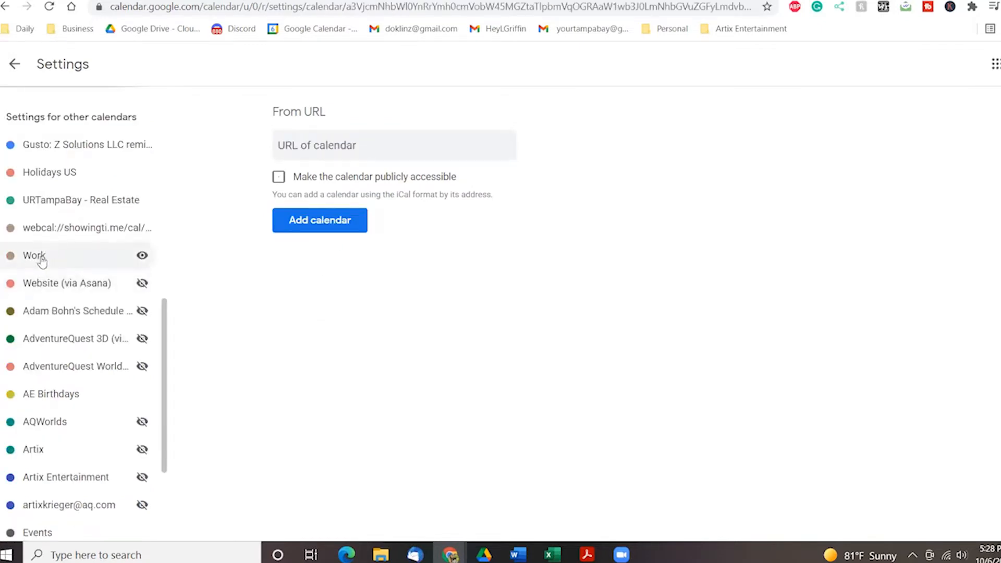
pyautogui.click(316, 149)
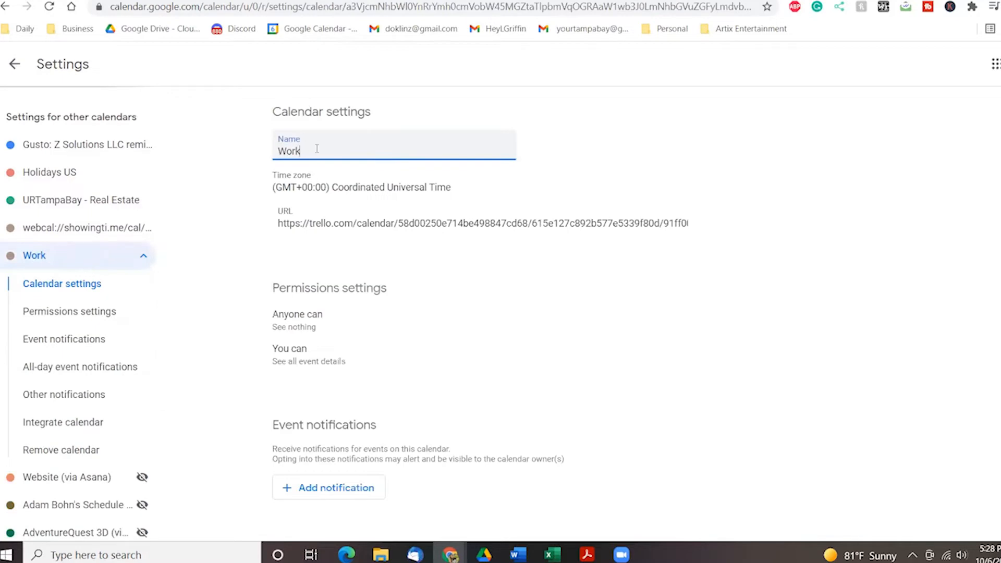
pyautogui.scroll(-12, 351, 312)
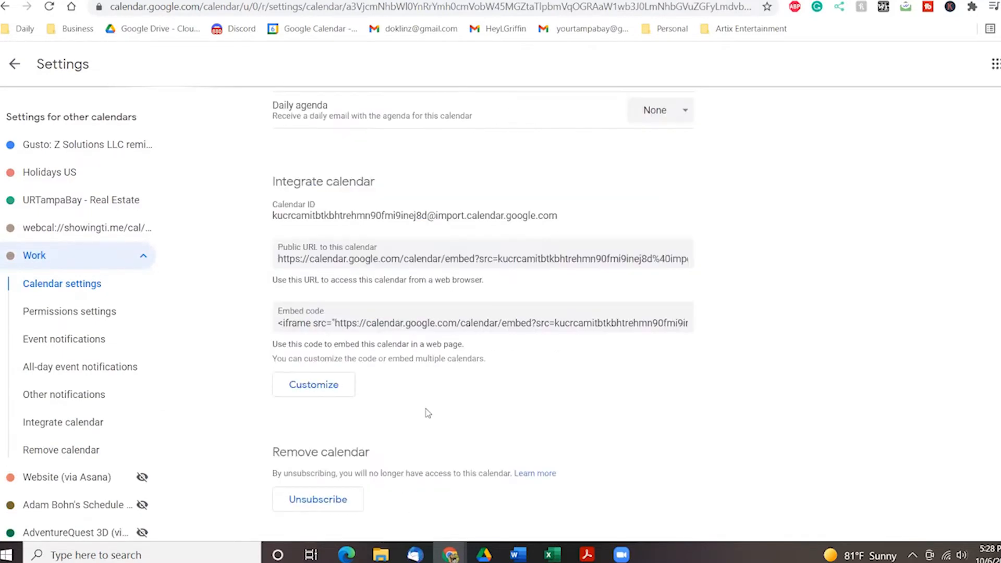
pyautogui.scroll(10, 417, 408)
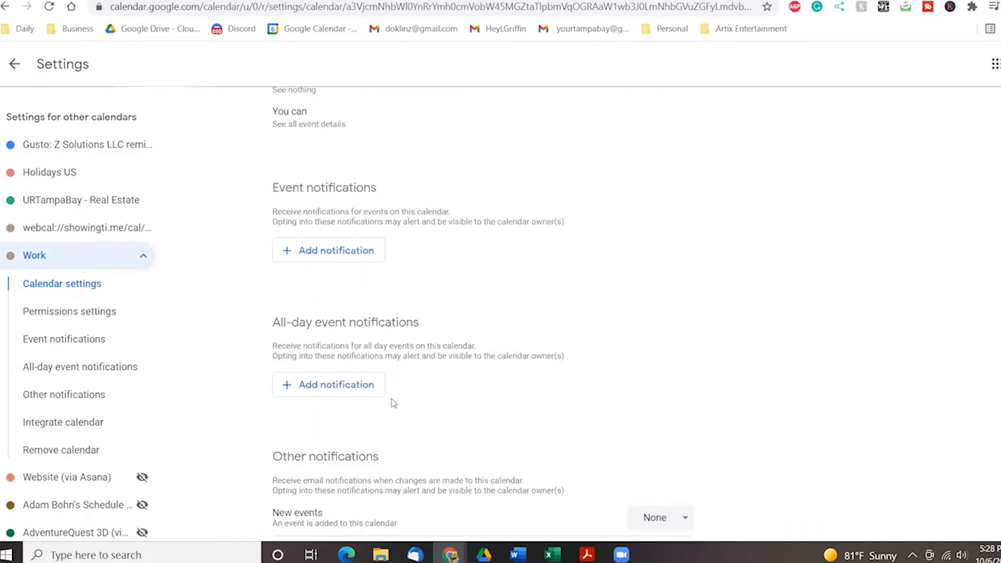
pyautogui.scroll(3, 447, 412)
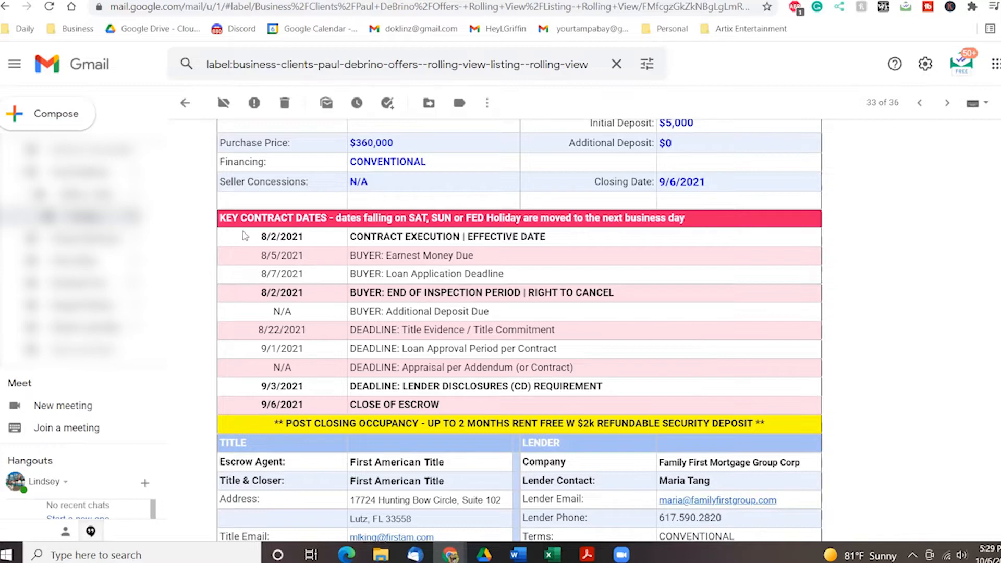
# Select the contract dates from 8/2/2021 through CLOSE OF ESCROW, then return to Trello.
pyautogui.moveTo(257, 239); pyautogui.dragTo(552, 403)
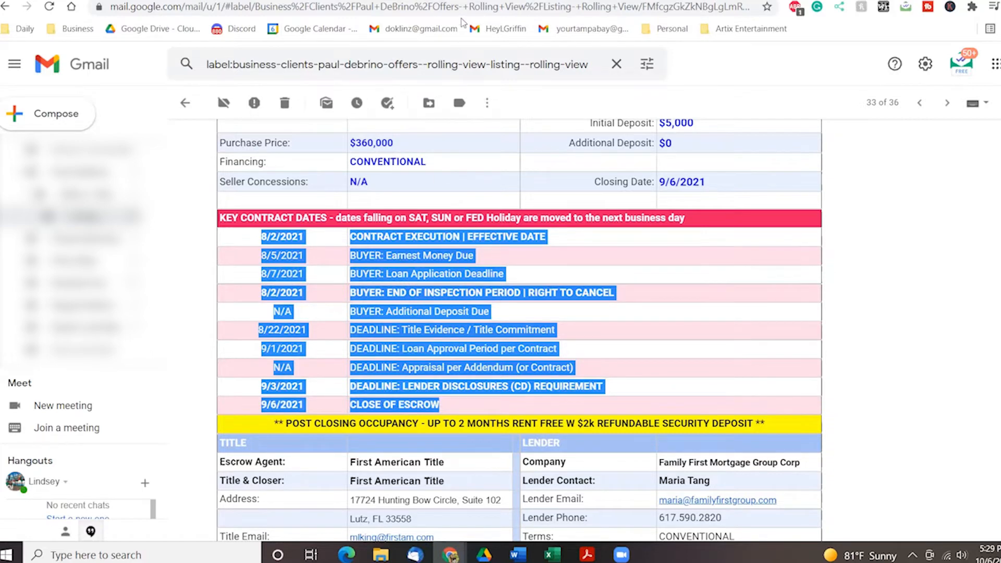
pyautogui.click(457, 1)
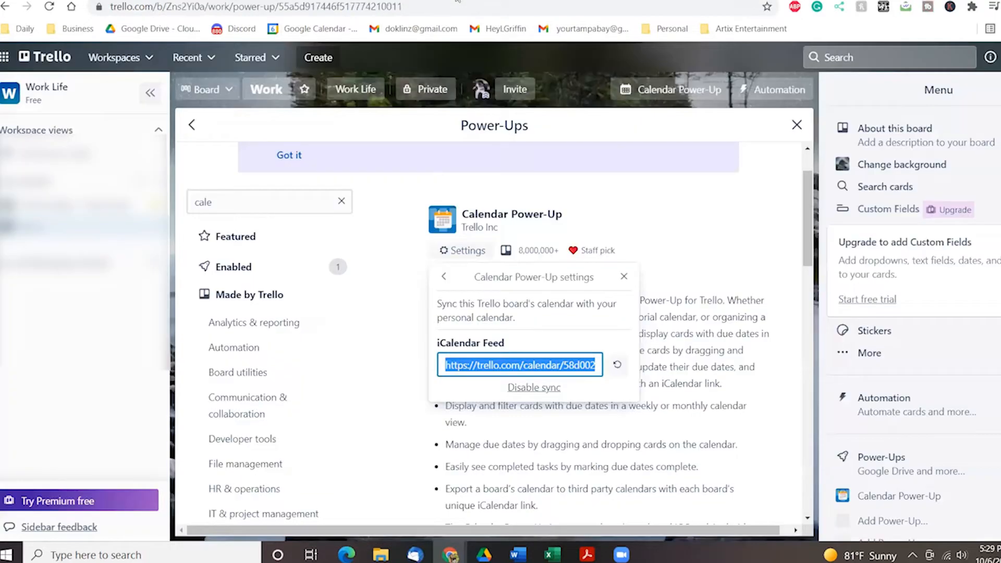
# Close the Calendar Power-Up settings and add a fourth list named after the contact, after WAITING FOR.
pyautogui.click(797, 124)
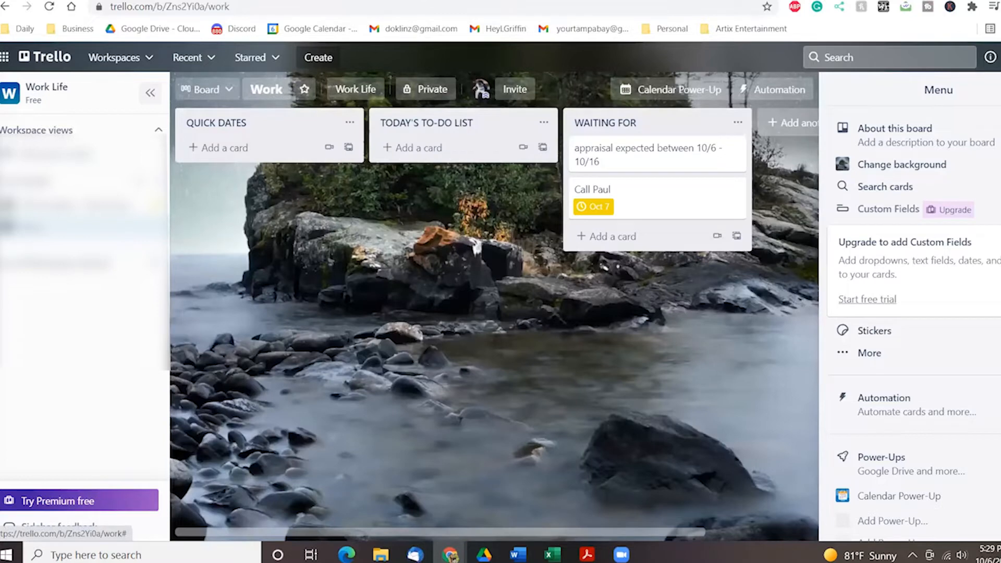
pyautogui.click(787, 123)
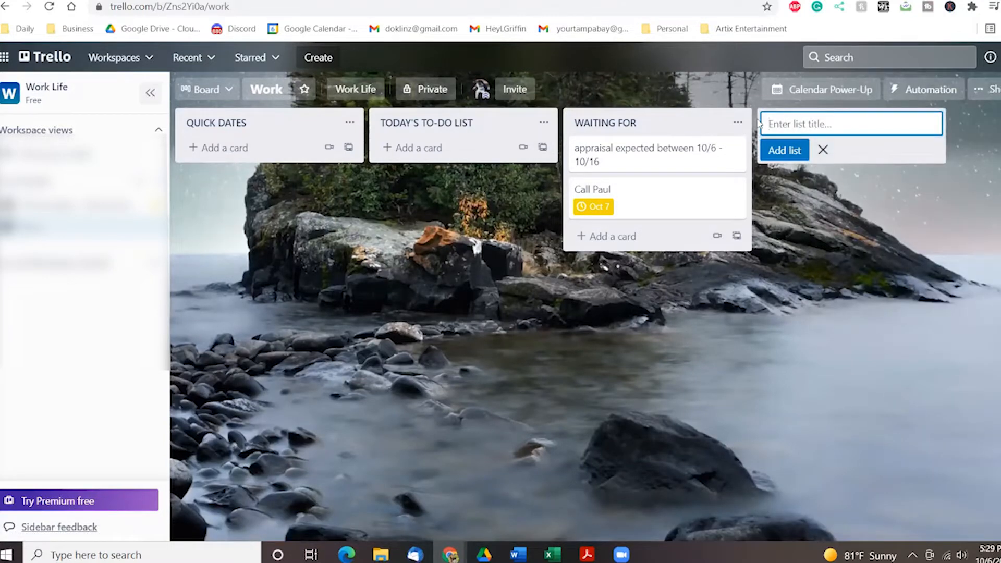
pyautogui.write('Janic')
pyautogui.write('ANICE')
pyautogui.press('Return')
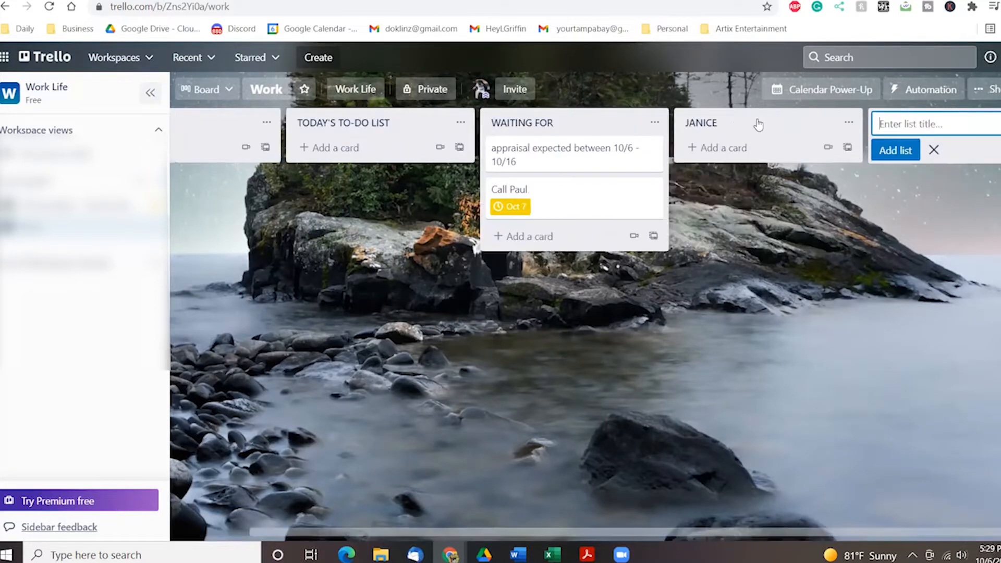
# Paste the copied contract deadlines into the contact's list as ten separate cards.
pyautogui.click(725, 150)
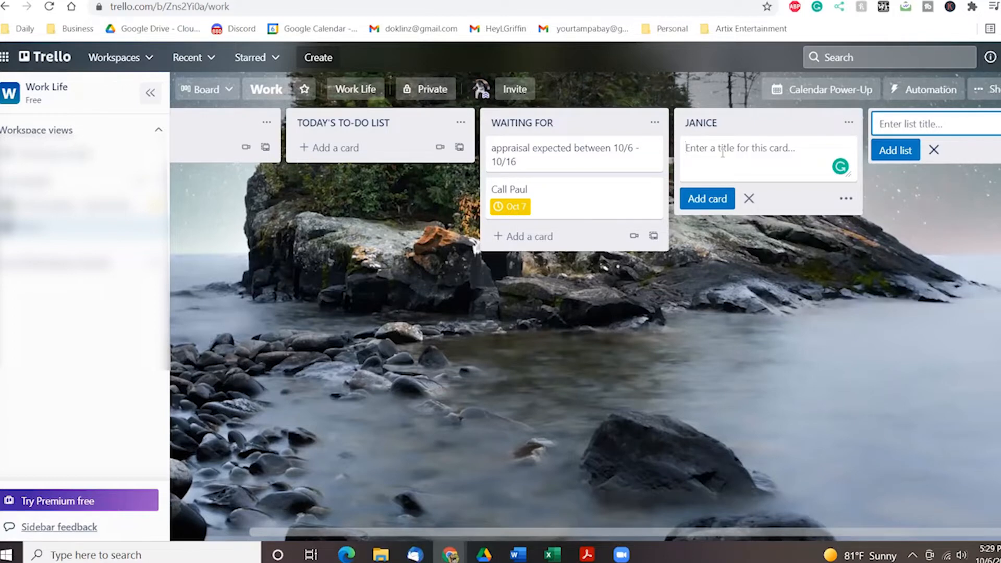
pyautogui.write('Evidence / Title Commitment 9/1/2021 DEADLINE: Loan Approval Period per Contract N/A DEADLINE: Appraisal per Addendum (or Contract) 9/3/2021 DEADLINE: LENDER DISCLOSURES (CD) REQUIREMENT 9/6/2021 CLOSE OF ESCROW')
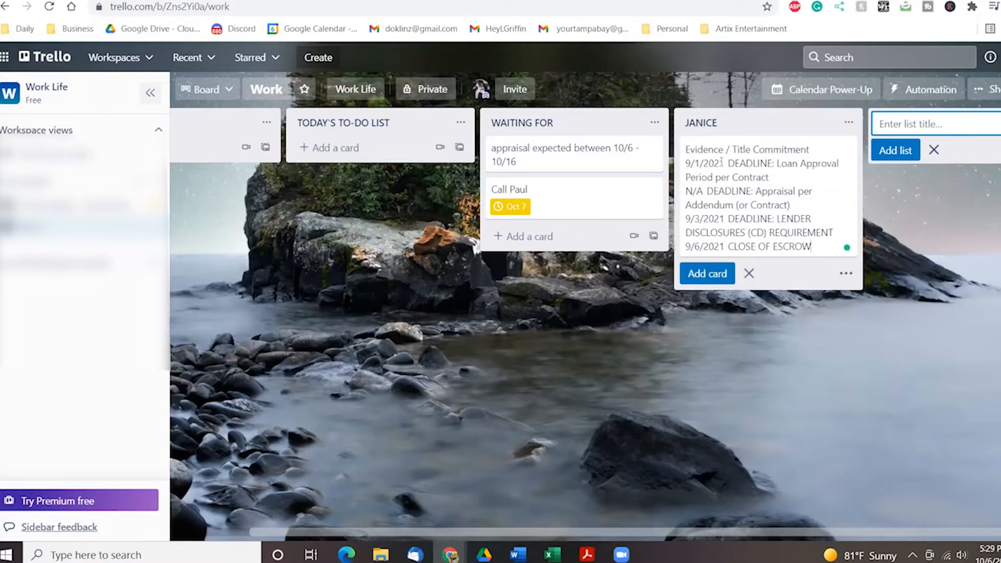
pyautogui.click(707, 277)
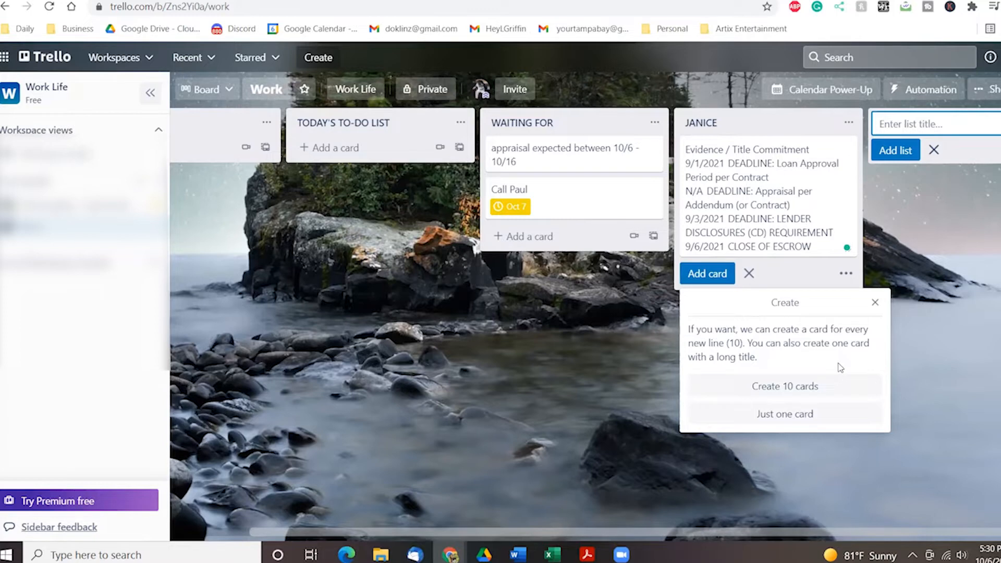
pyautogui.click(798, 392)
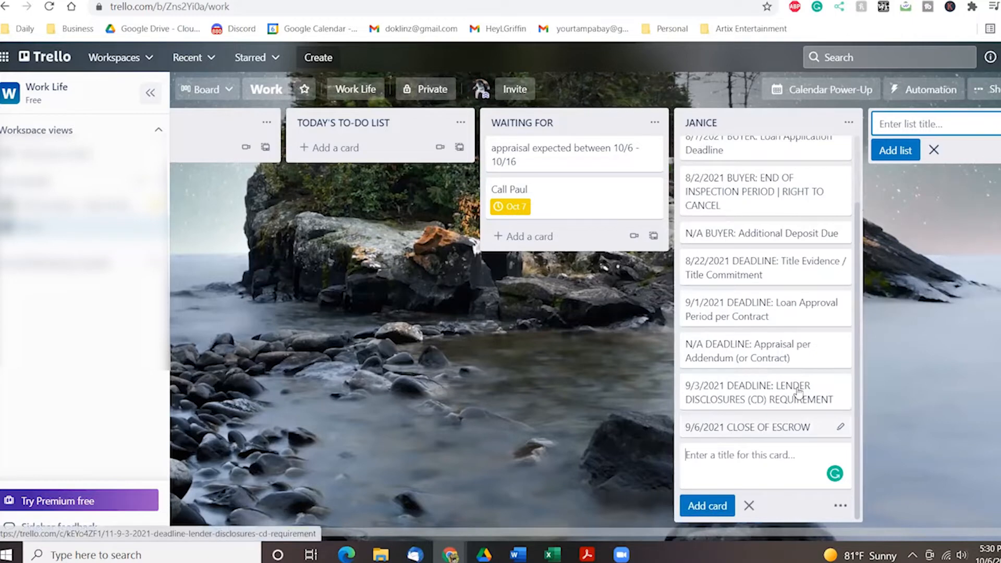
pyautogui.scroll(3, 795, 365)
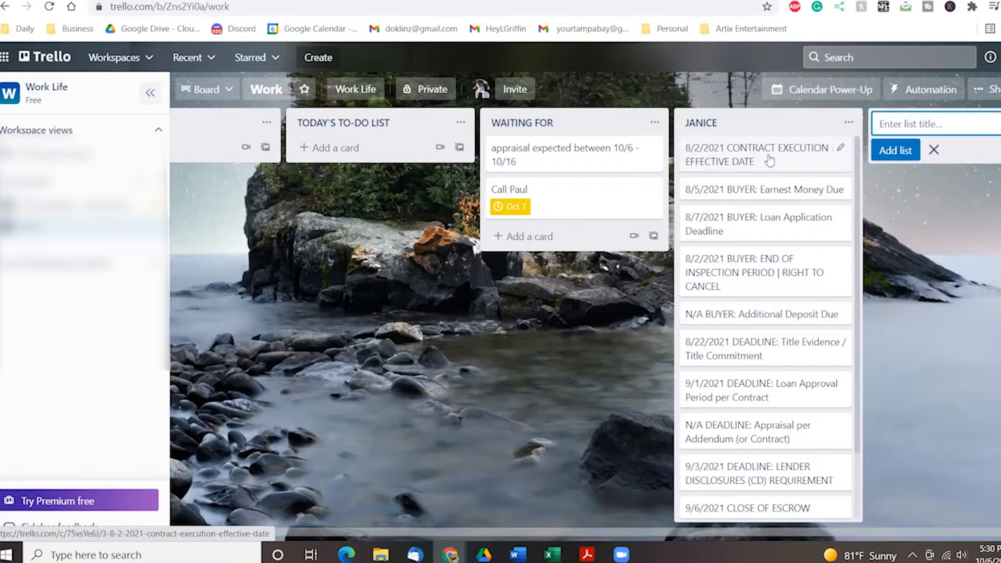
# Give the Earnest Money Due card an August 5, 2021 due date.
pyautogui.click(837, 191)
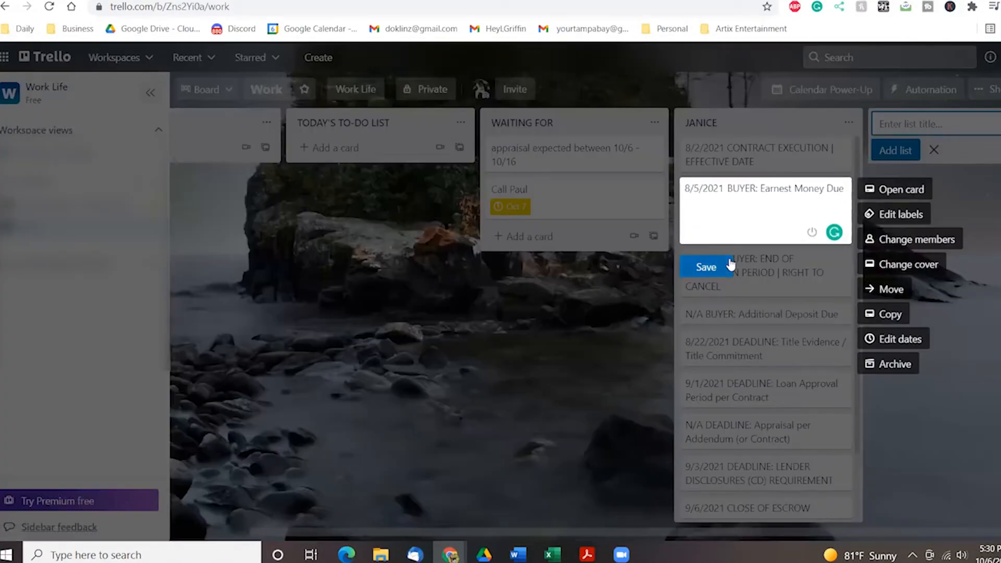
pyautogui.click(706, 267)
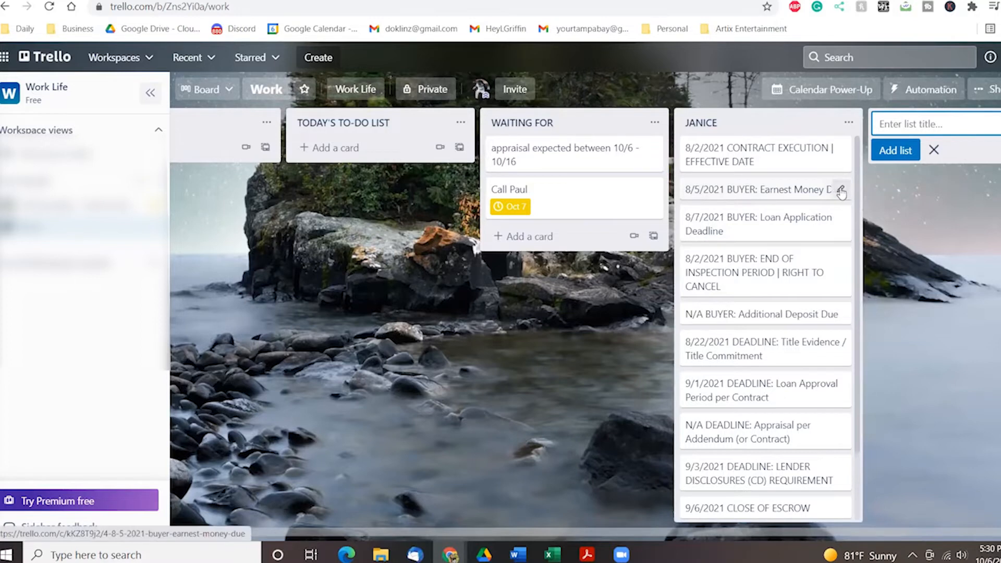
pyautogui.click(837, 190)
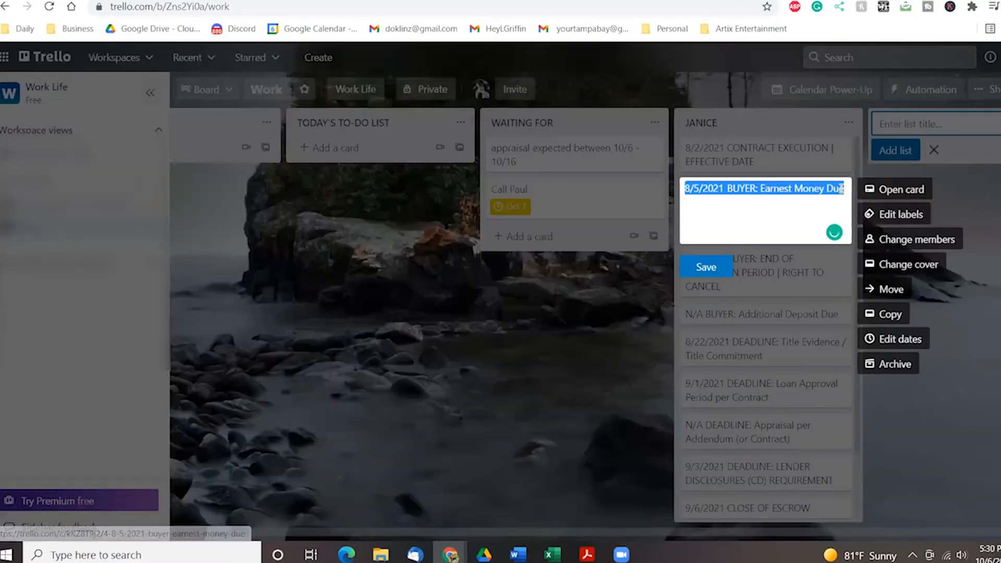
pyautogui.click(899, 340)
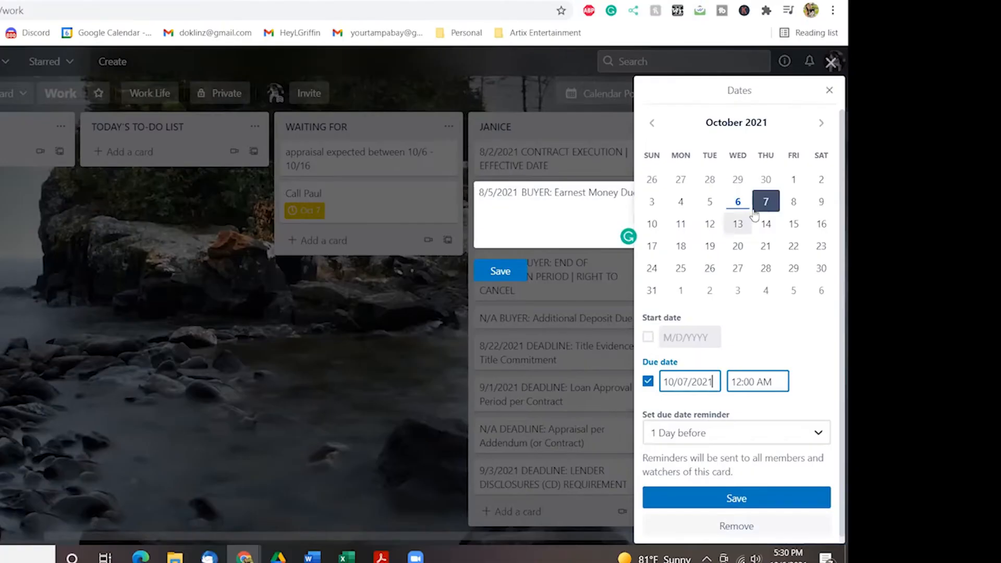
pyautogui.click(651, 123)
pyautogui.click(651, 123)
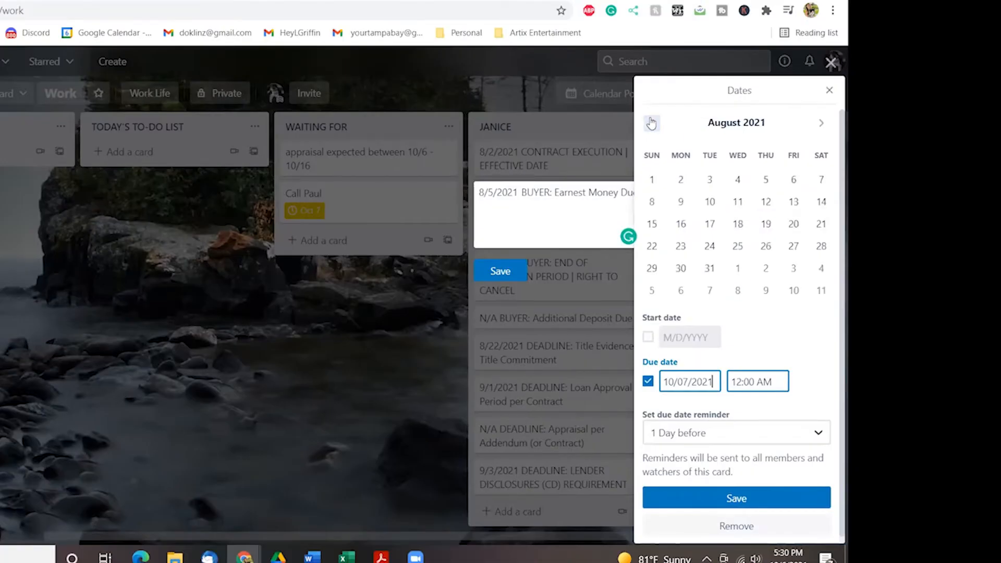
pyautogui.click(766, 181)
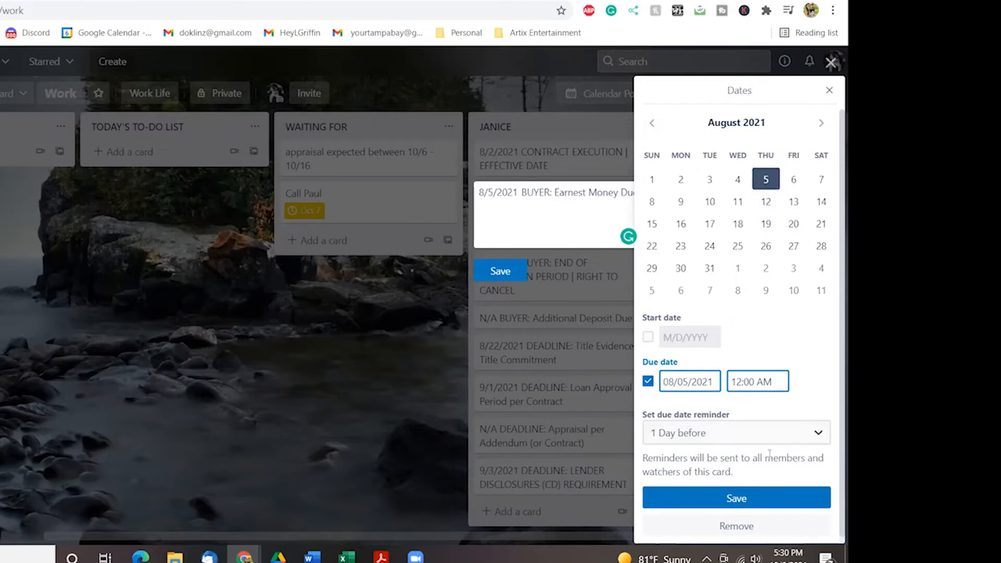
pyautogui.click(740, 499)
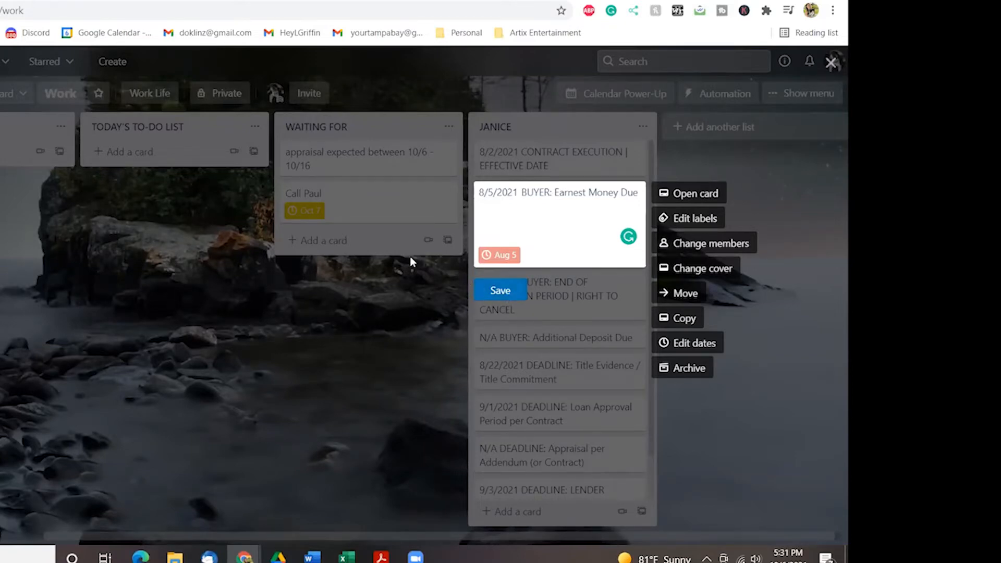
pyautogui.click(512, 293)
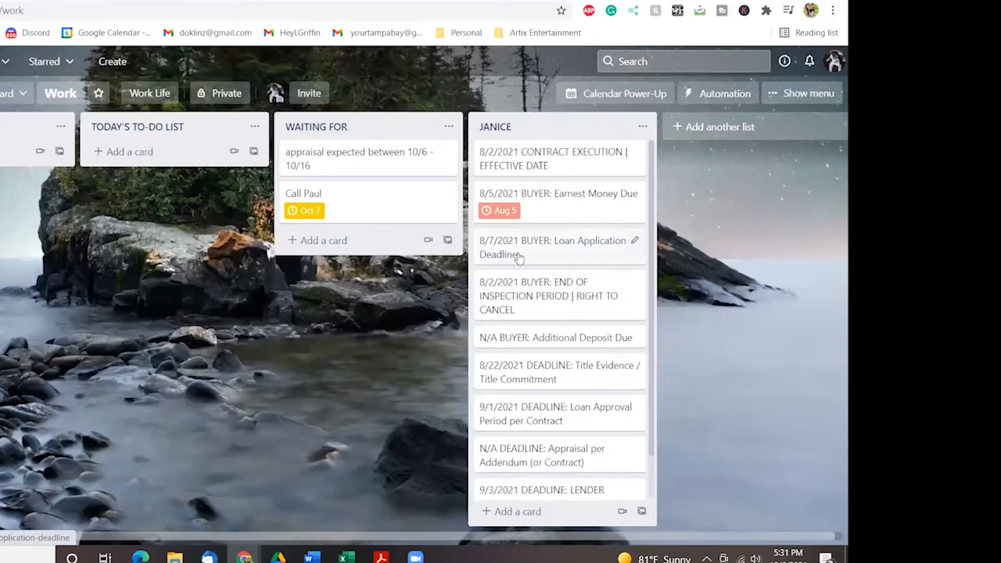
# Give the Loan Application Deadline card an October 7, 2021 due date.
pyautogui.click(635, 243)
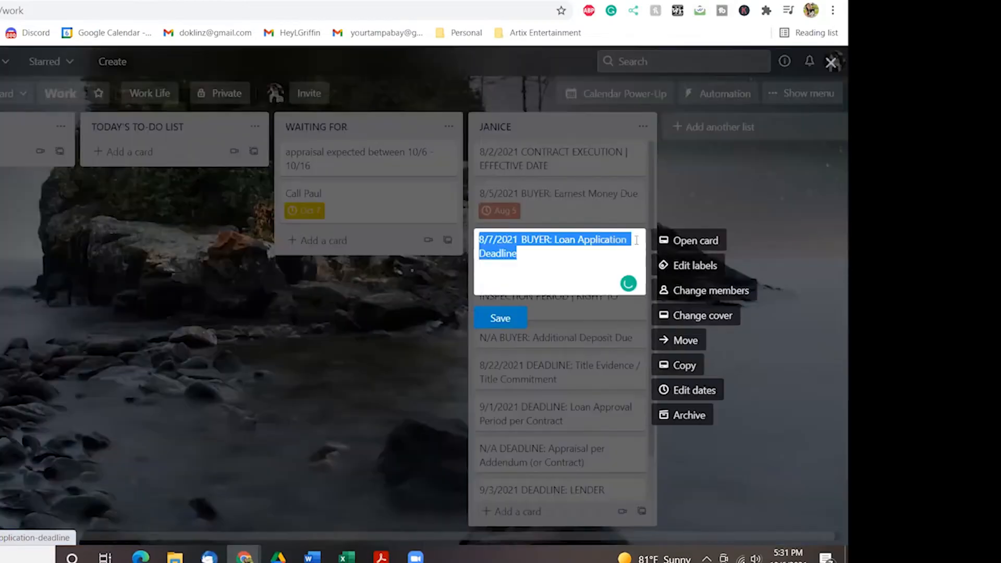
pyautogui.click(711, 392)
pyautogui.click(822, 124)
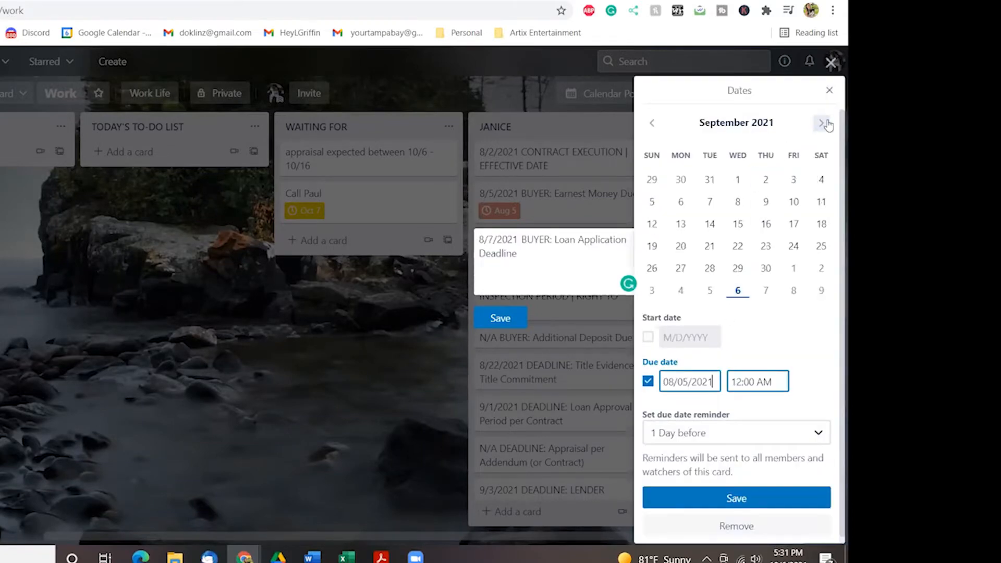
pyautogui.click(826, 124)
pyautogui.click(766, 206)
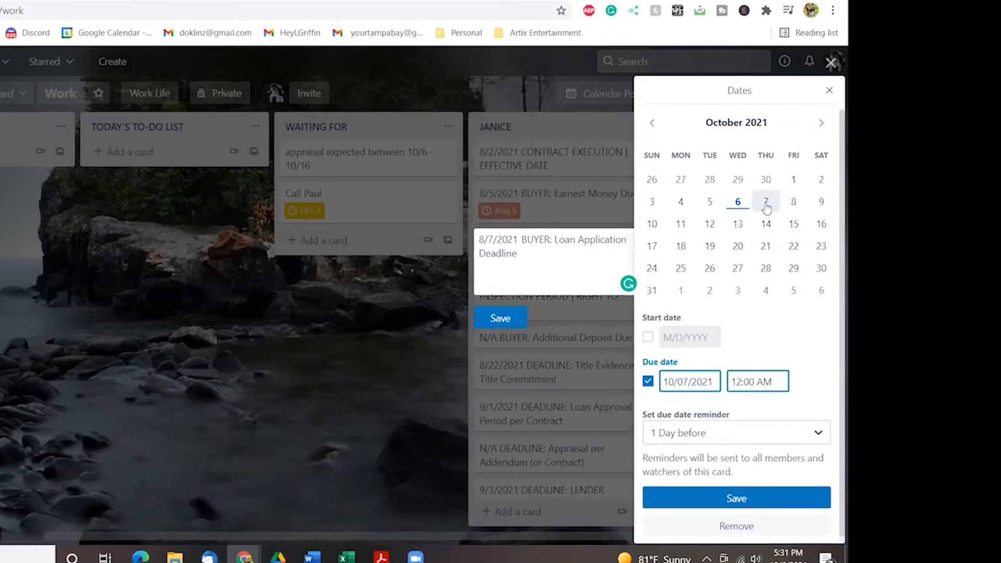
pyautogui.click(763, 499)
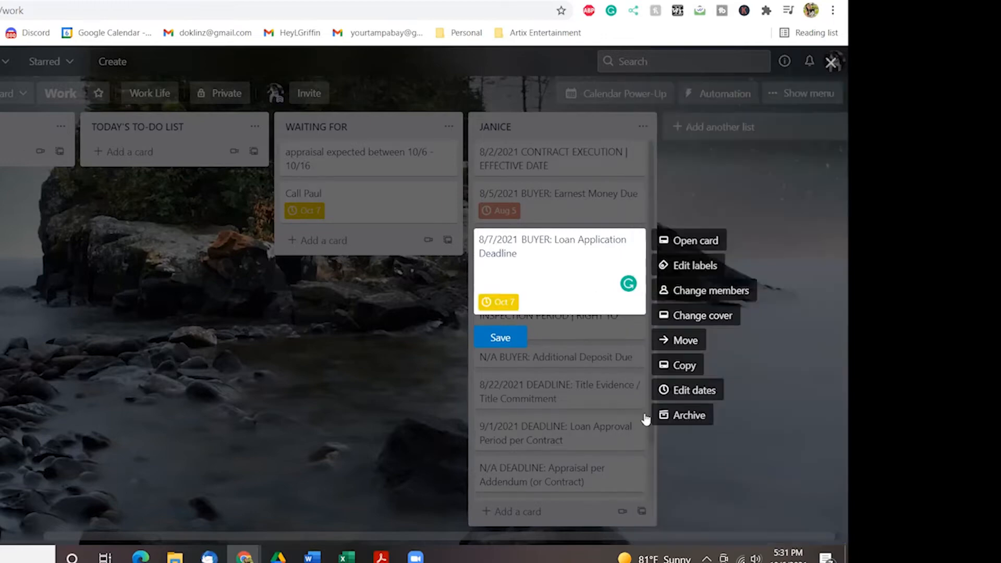
pyautogui.click(508, 337)
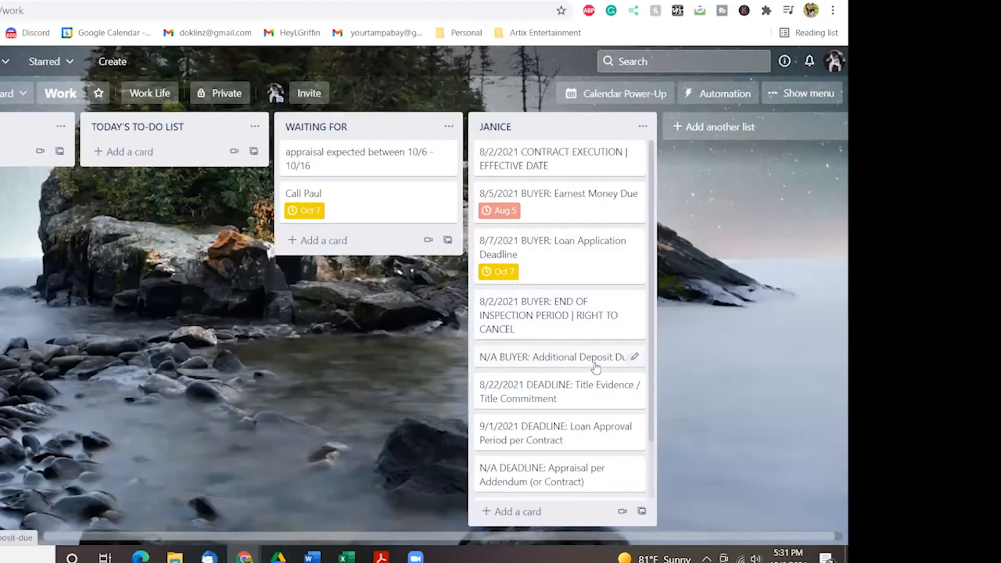
# Archive the Additional Deposit Due card.
pyautogui.scroll(-1, 615, 380)
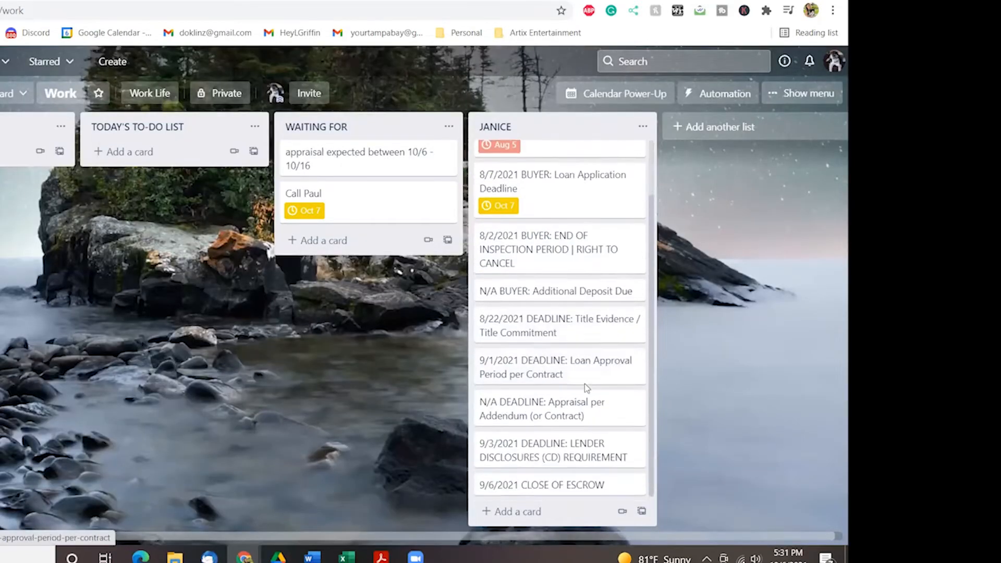
pyautogui.click(634, 291)
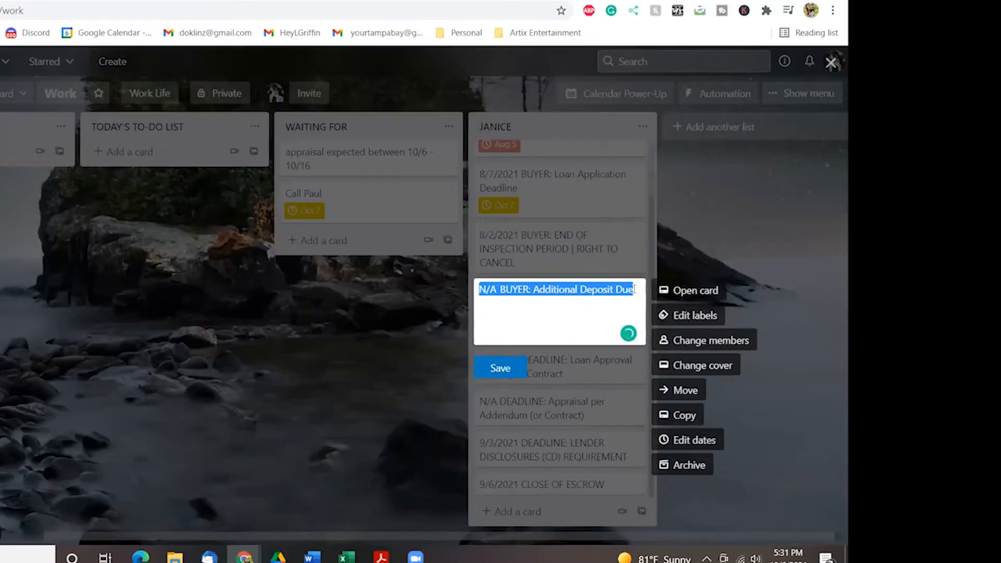
pyautogui.click(690, 465)
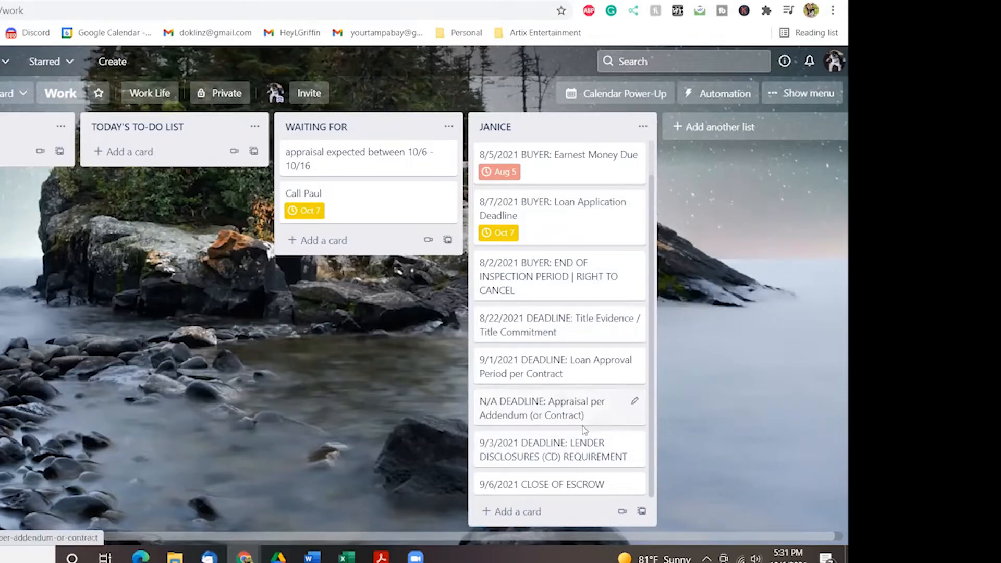
# Set the 9/3/2021 LENDER DISCLOSURES card due November 3, then view the board's month calendar.
pyautogui.click(633, 442)
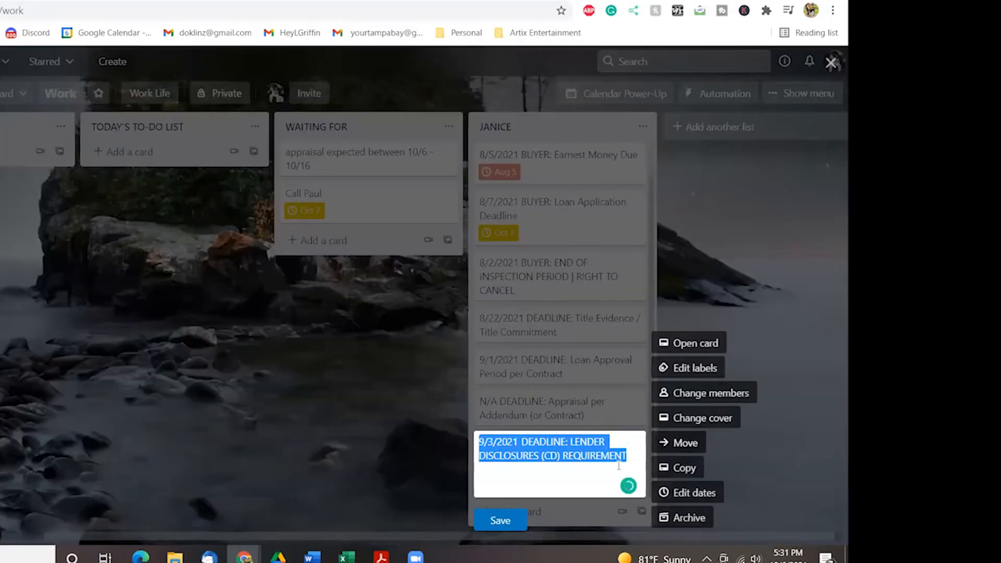
pyautogui.click(699, 499)
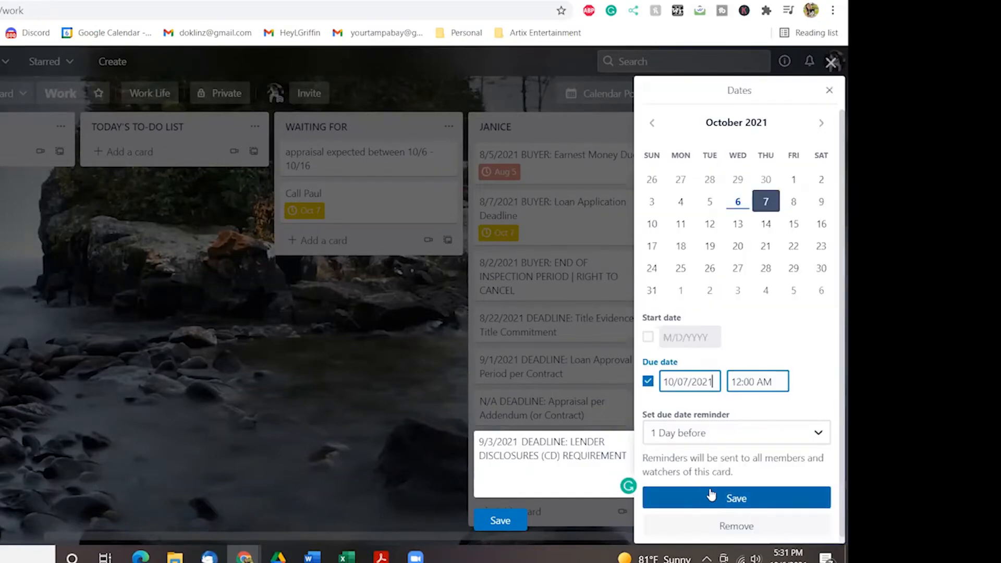
pyautogui.click(821, 124)
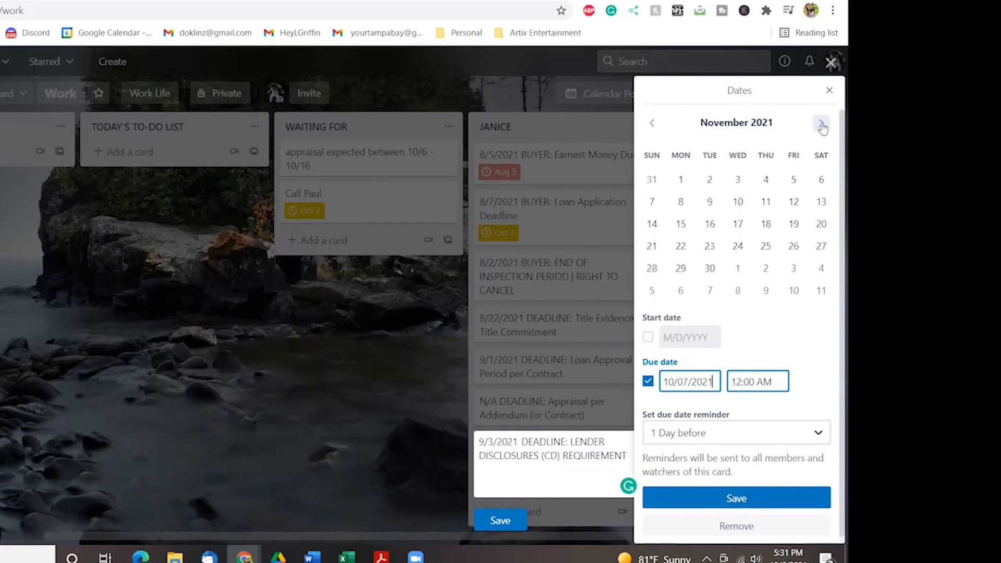
pyautogui.click(739, 182)
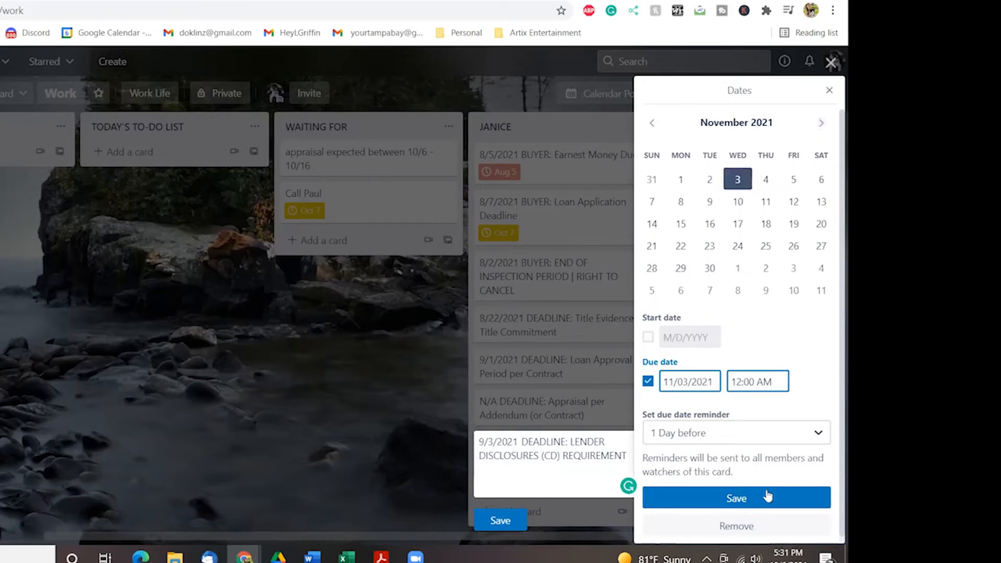
pyautogui.click(757, 499)
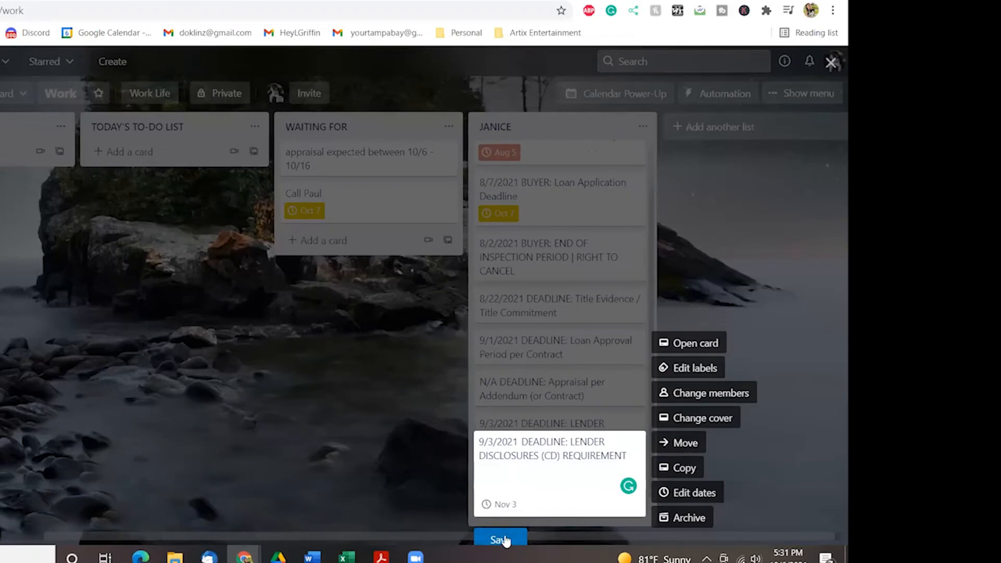
pyautogui.click(503, 538)
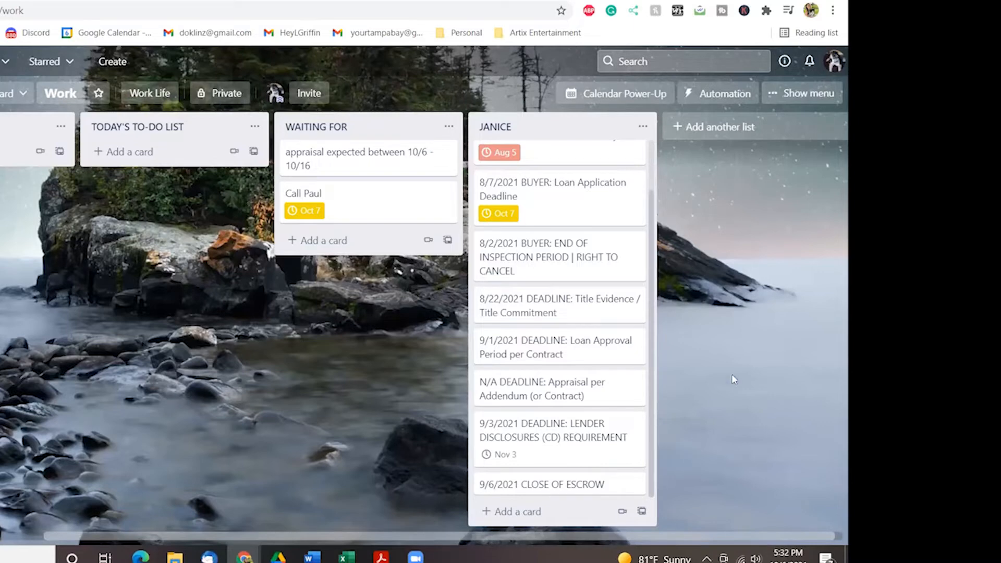
pyautogui.click(639, 97)
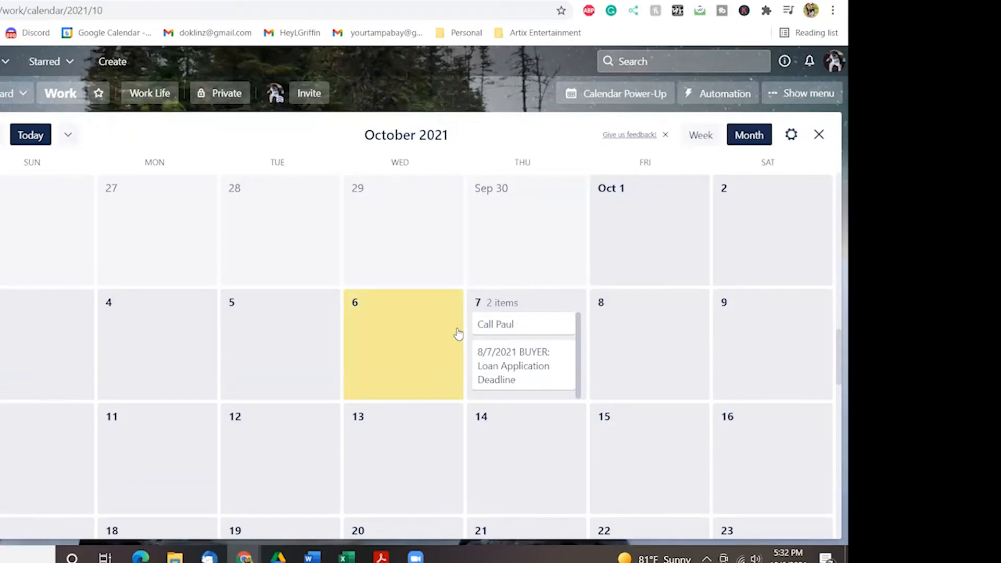
# Close the October calendar view and return to the Gmail contract-dates message.
pyautogui.click(819, 134)
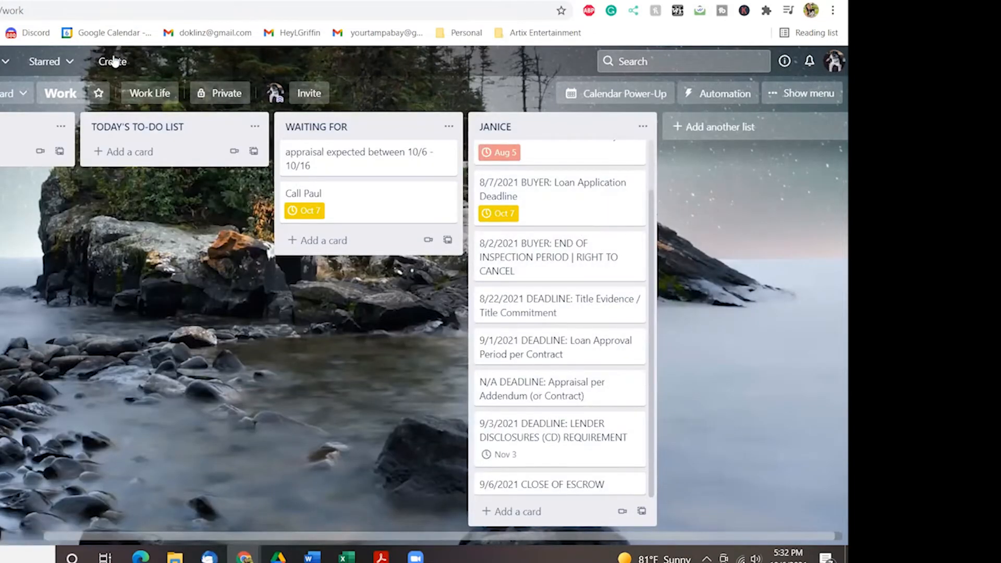
pyautogui.click(71, 1)
# Snip and copy the transaction summary's TITLE section, then return to the Trello board.
pyautogui.scroll(3, 236, 239)
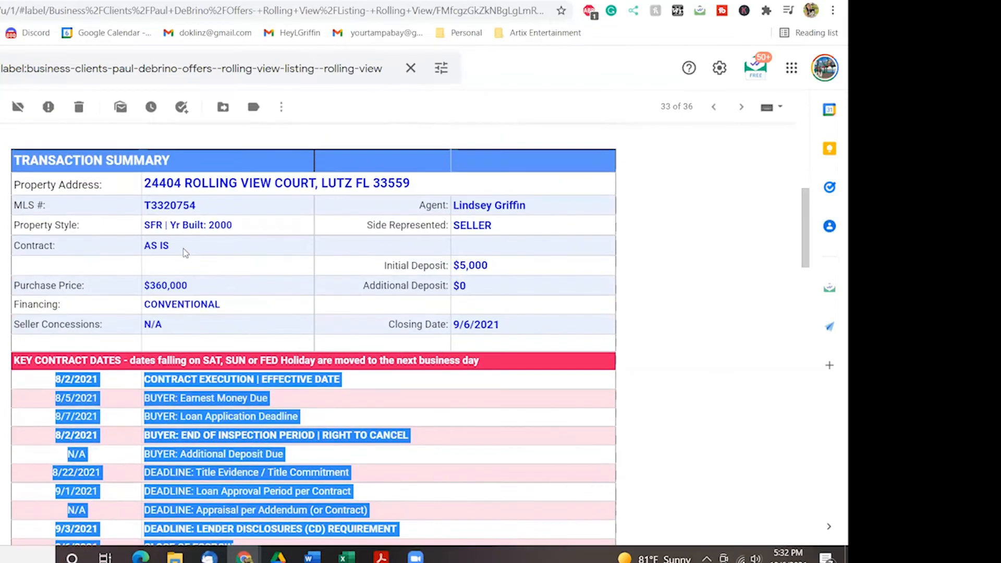
pyautogui.scroll(-7, 90, 252)
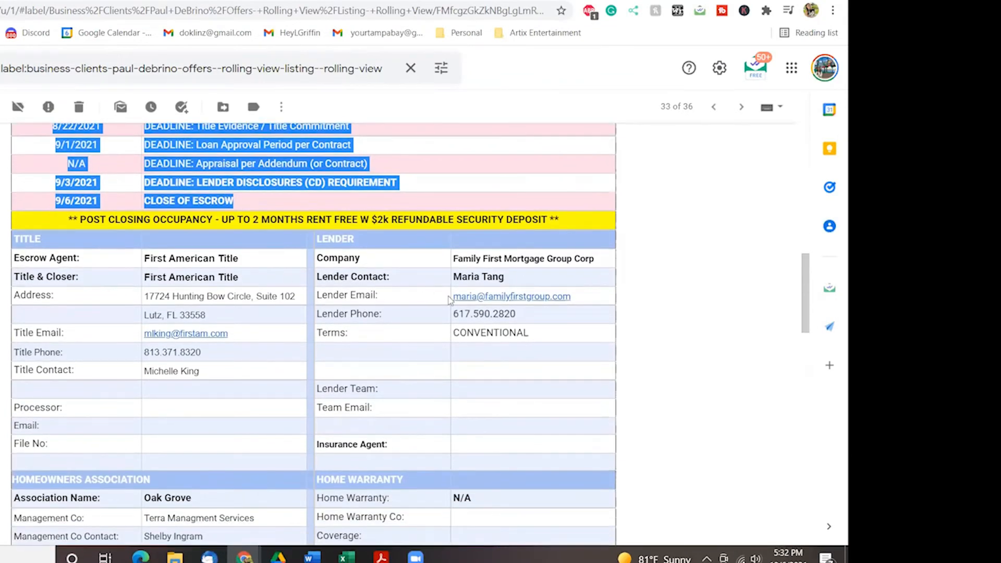
pyautogui.press('super+shift+s')
pyautogui.moveTo(6, 229); pyautogui.dragTo(307, 473)
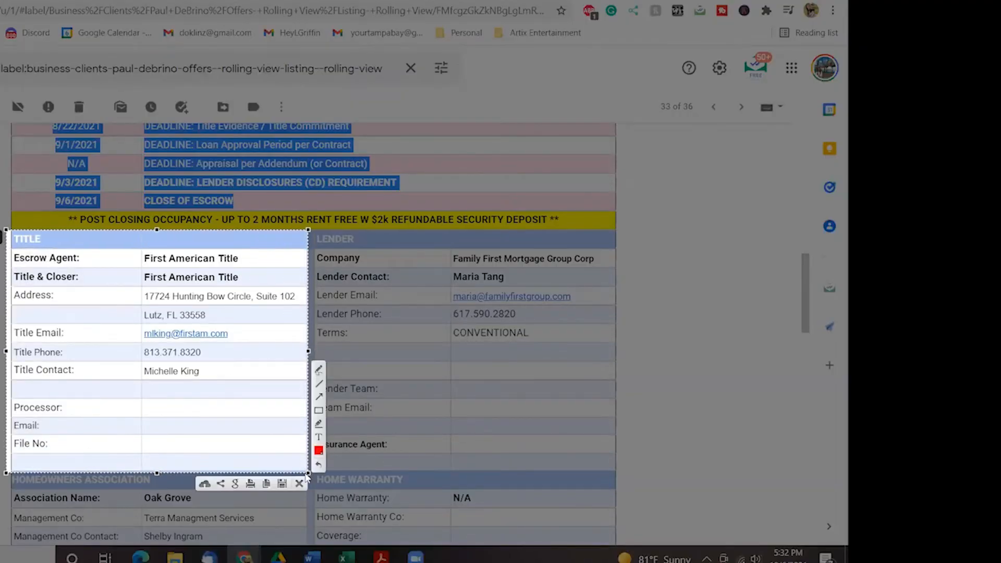
pyautogui.hotkey('ctrl', 'c')
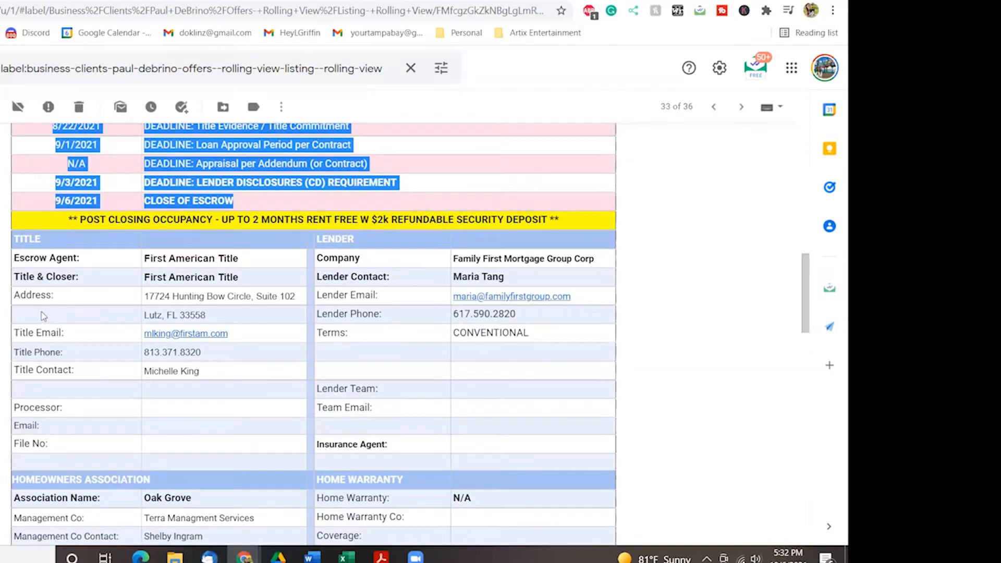
pyautogui.press('Print')
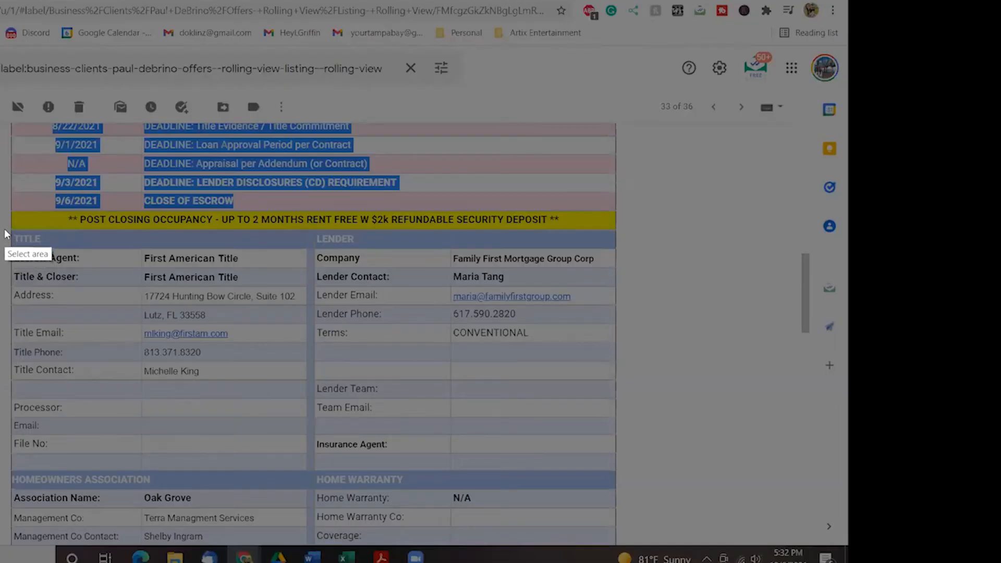
pyautogui.moveTo(4, 230); pyautogui.dragTo(305, 468)
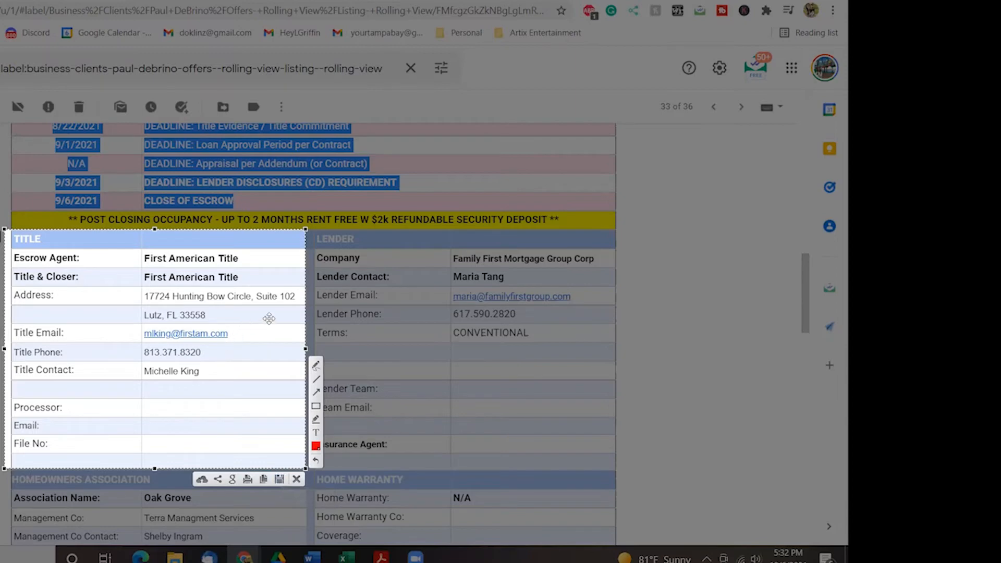
pyautogui.hotkey('ctrl', 'c')
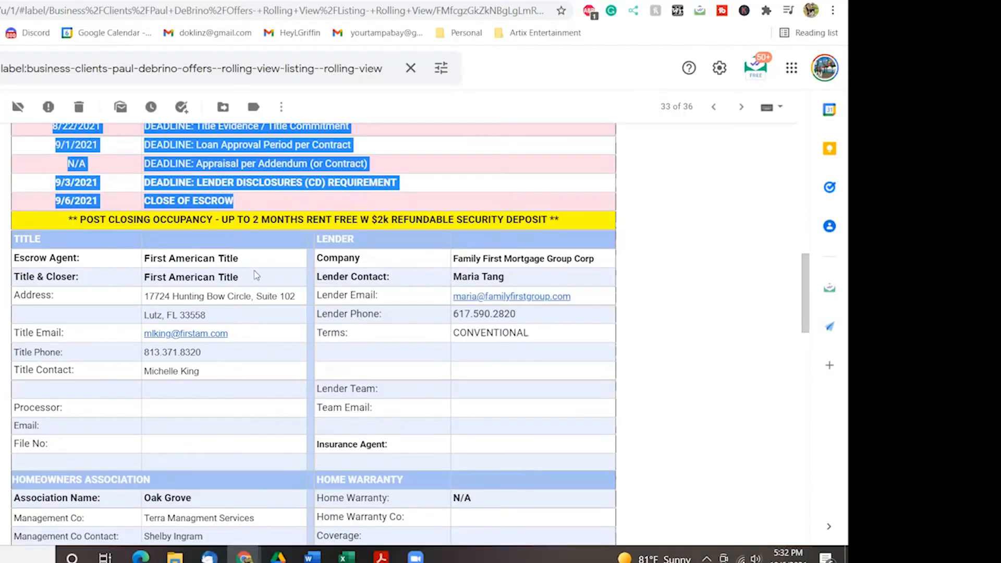
pyautogui.click(266, 0)
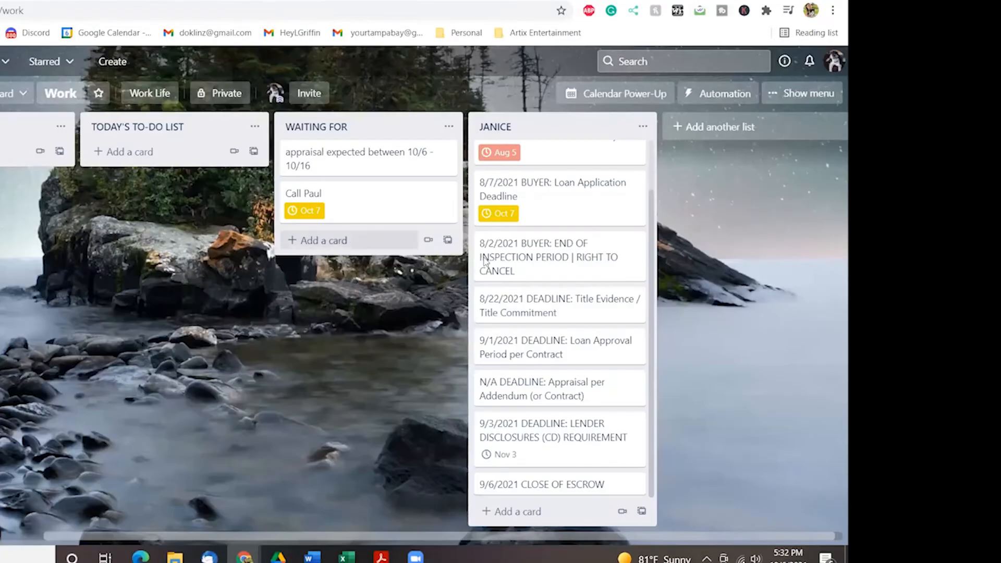
# Paste the TITLE screenshot as an image.png card at the bottom of the contact's list and preview it.
pyautogui.click(511, 511)
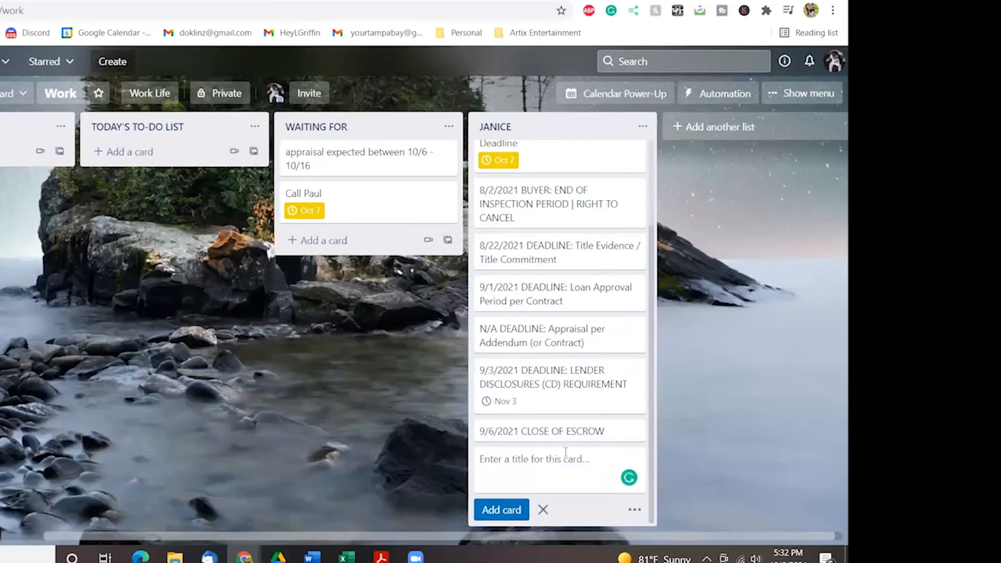
pyautogui.hotkey('ctrl', 'v')
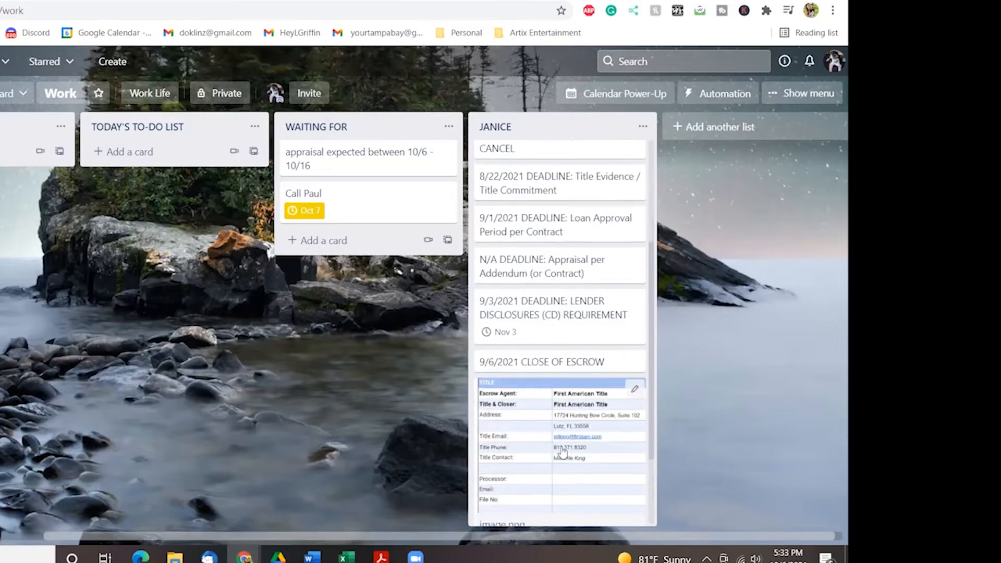
pyautogui.scroll(-2, 561, 453)
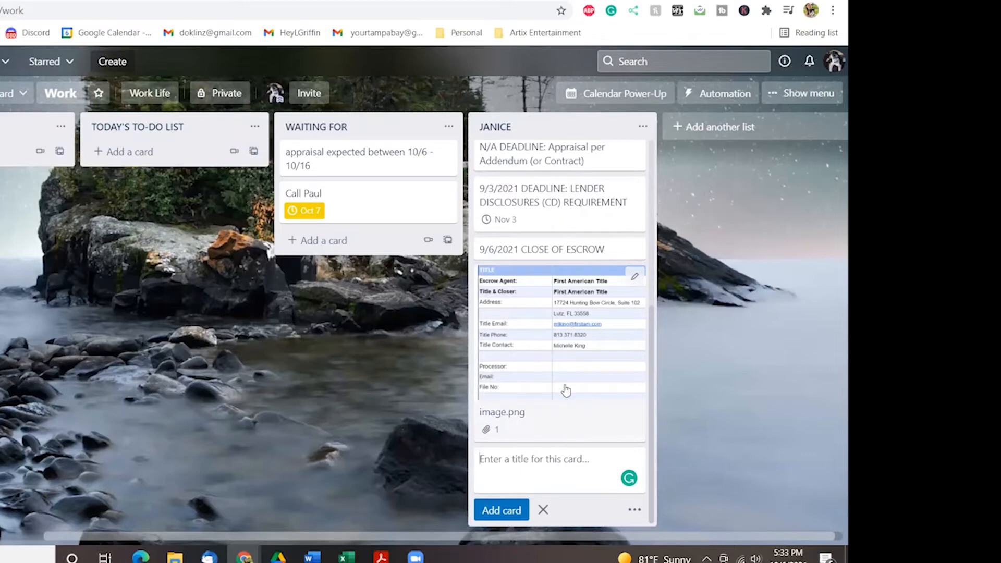
pyautogui.click(575, 326)
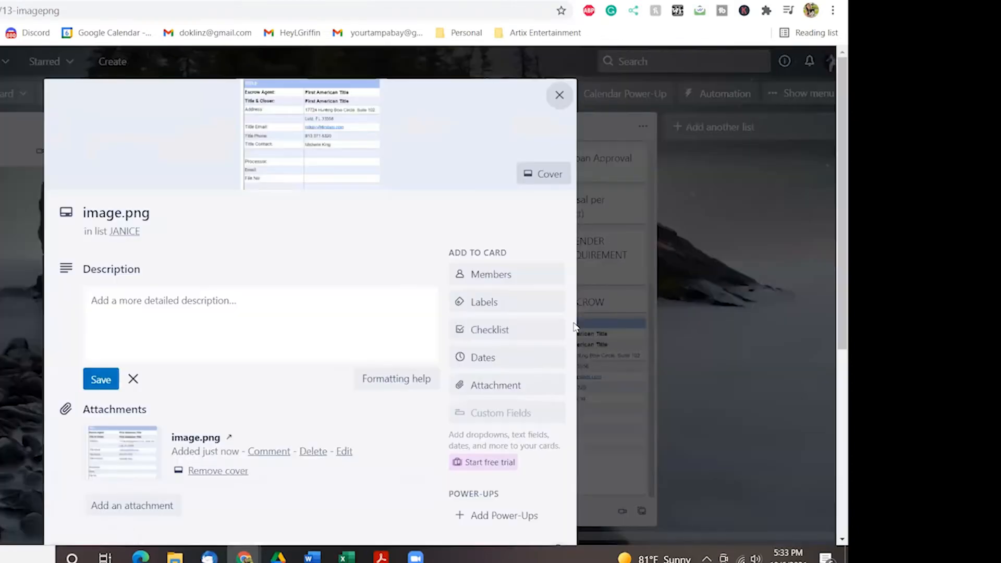
pyautogui.click(300, 151)
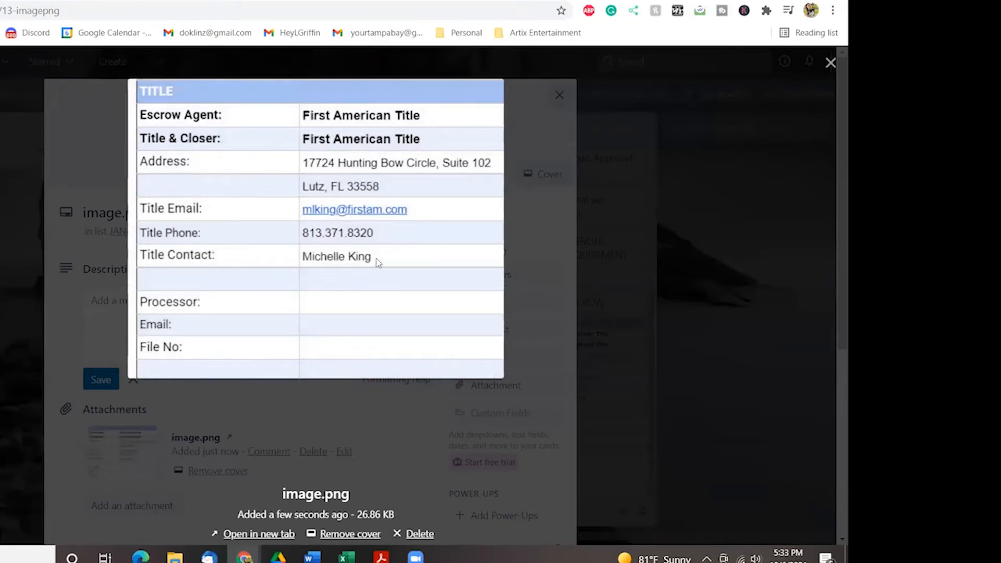
pyautogui.click(553, 100)
pyautogui.click(555, 99)
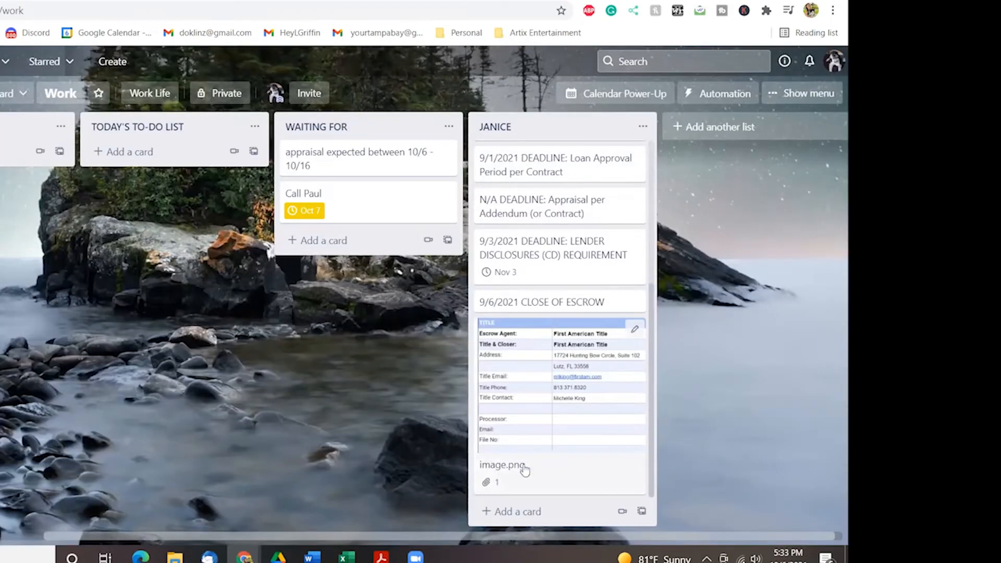
# Add a 'Washer and dryer do not convey' card commented 'for sale $1,000'.
pyautogui.click(524, 513)
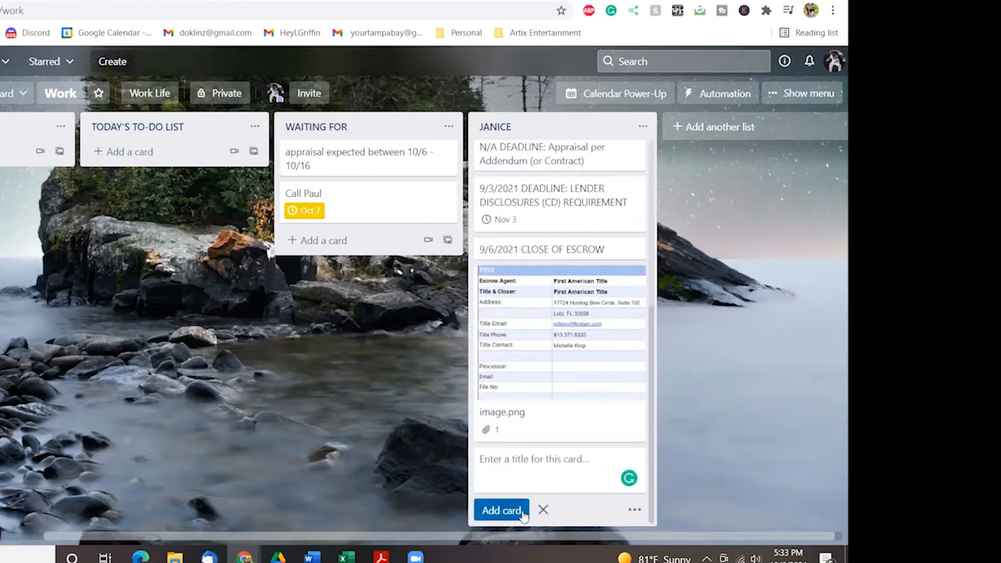
pyautogui.write('WASH')
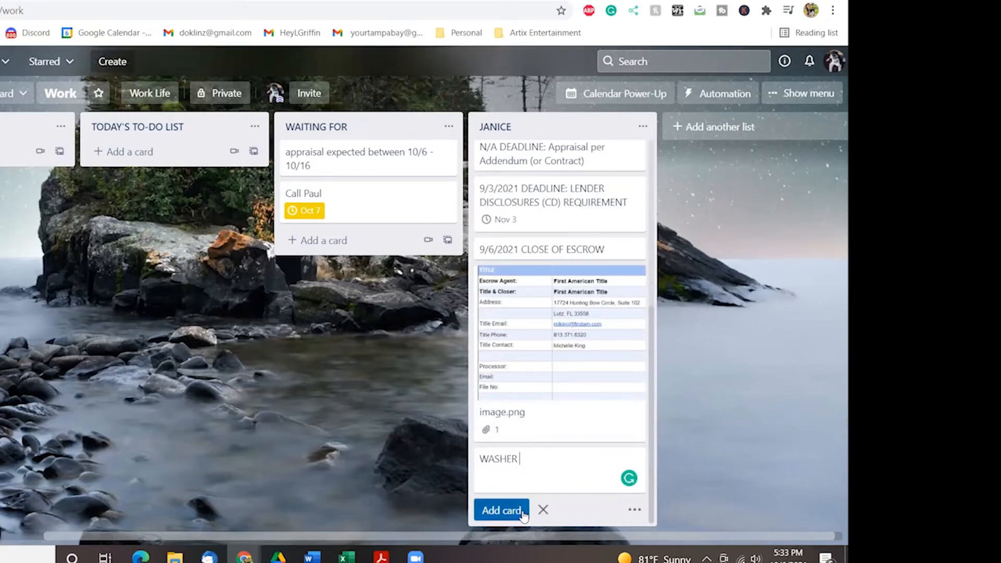
pyautogui.write('ER')
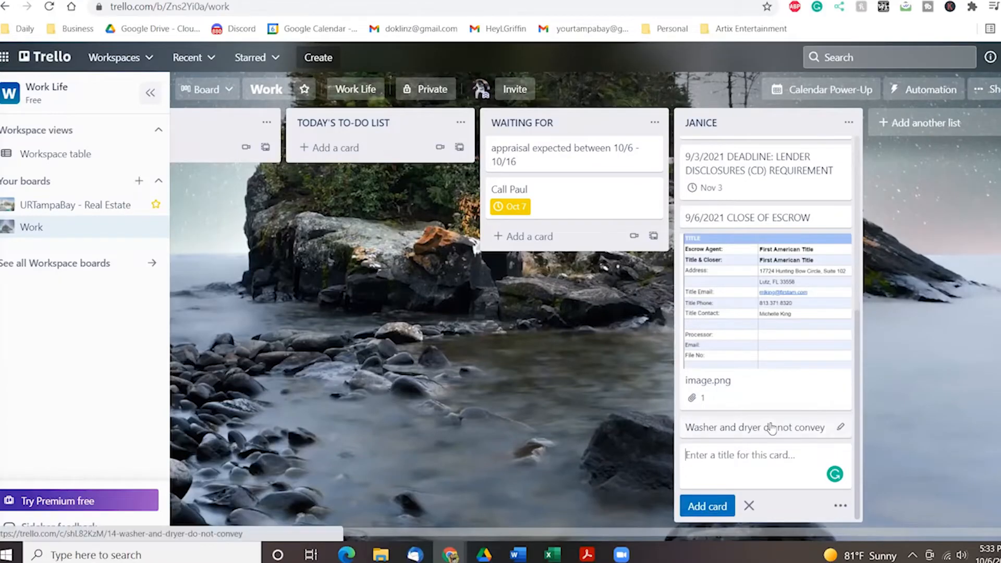
pyautogui.click(771, 425)
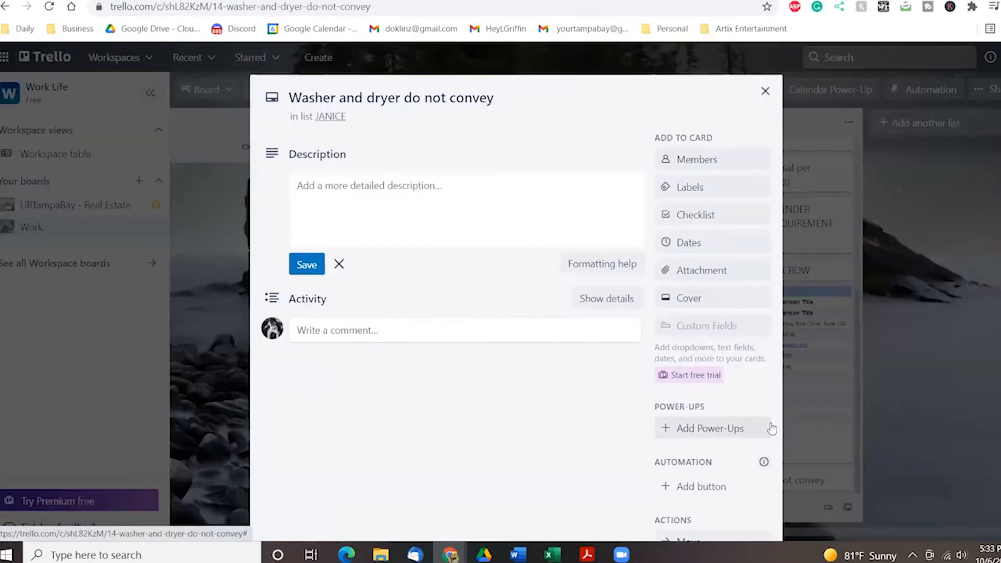
pyautogui.click(359, 329)
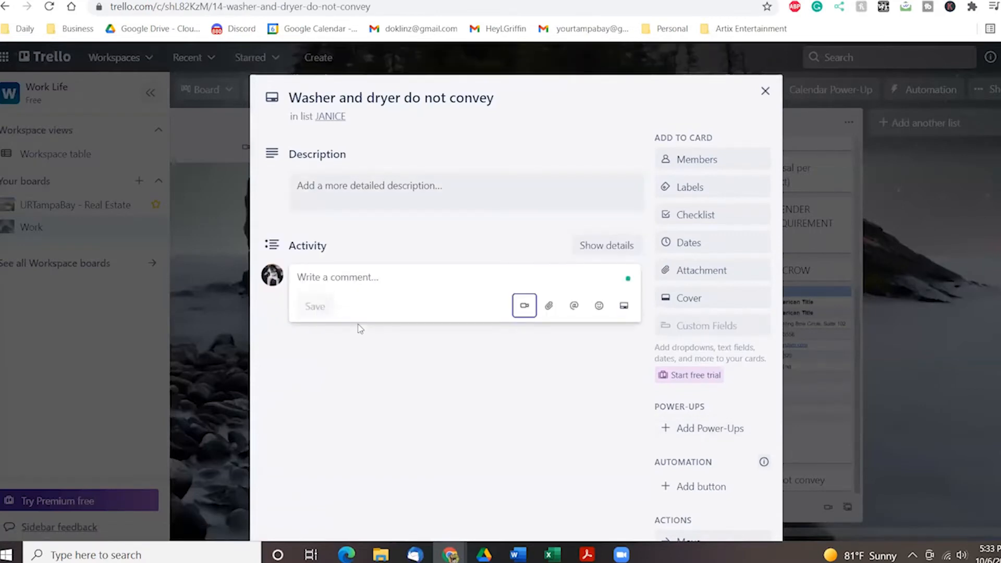
pyautogui.write('for sale ')
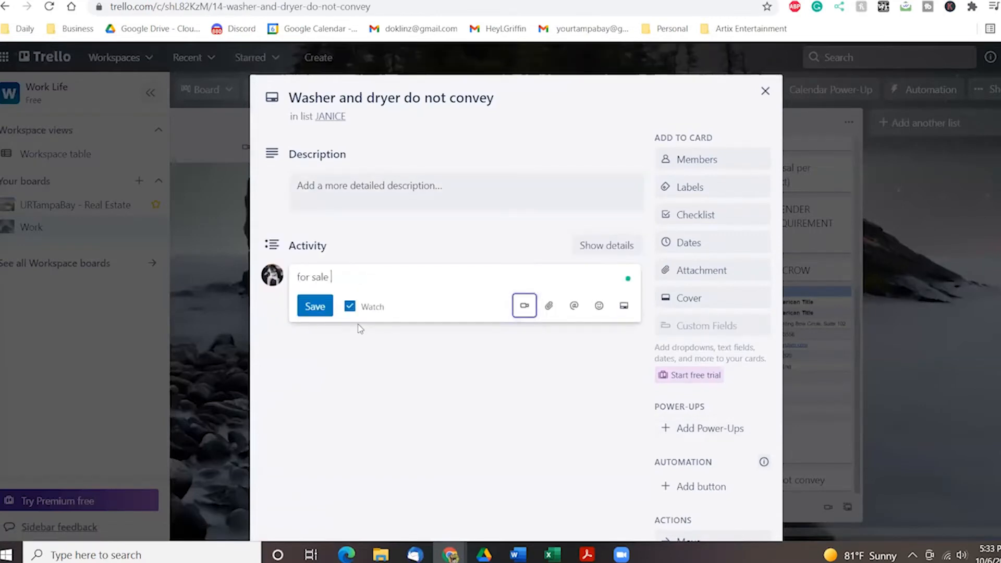
pyautogui.write('$1,000')
pyautogui.press('Return')
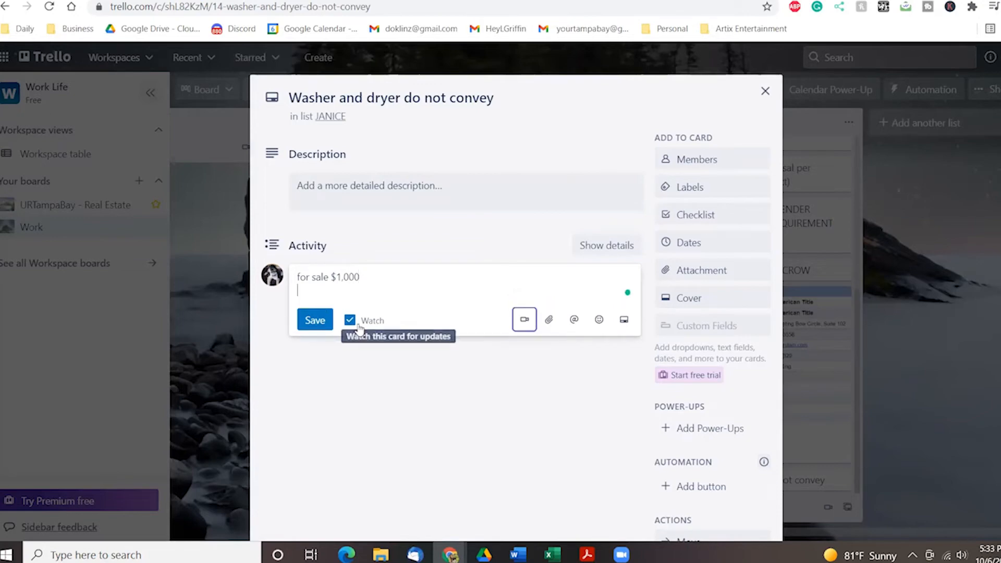
pyautogui.click(315, 320)
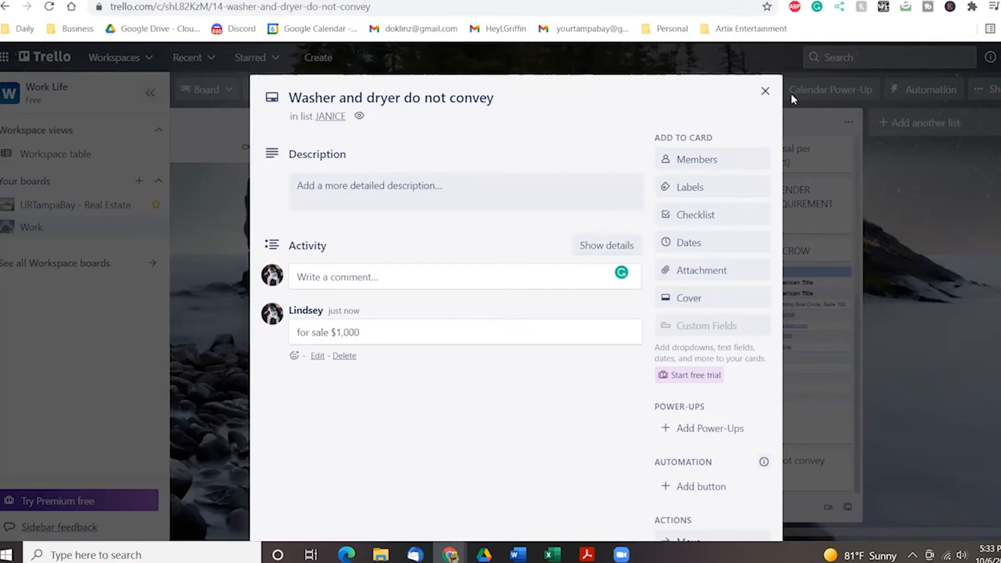
pyautogui.click(766, 92)
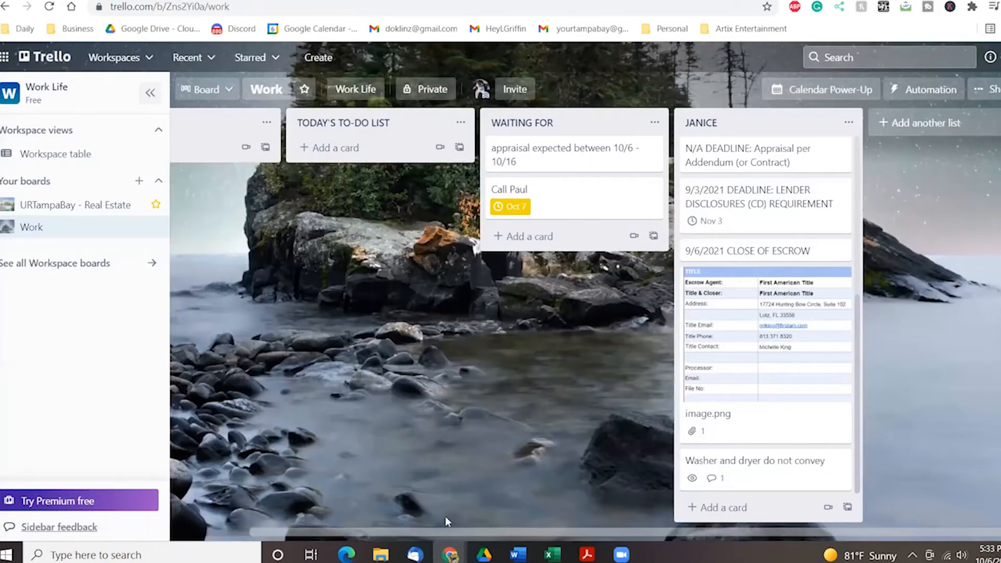
# Create a QUICK LINKS list and place it between QUICK DATES and TODAY'S TO-DO LIST.
pyautogui.moveTo(458, 528); pyautogui.dragTo(469, 529)
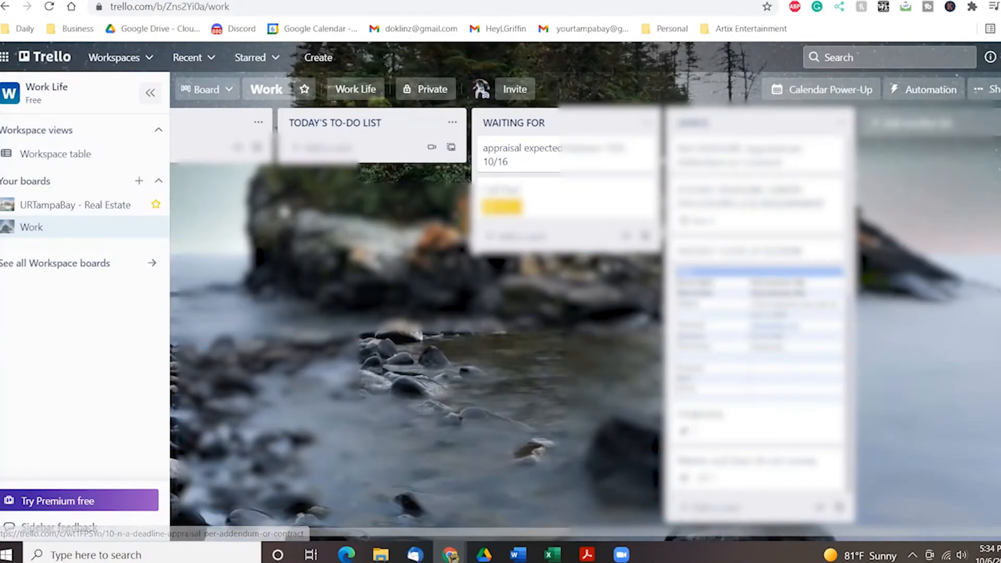
pyautogui.moveTo(644, 536); pyautogui.dragTo(491, 535)
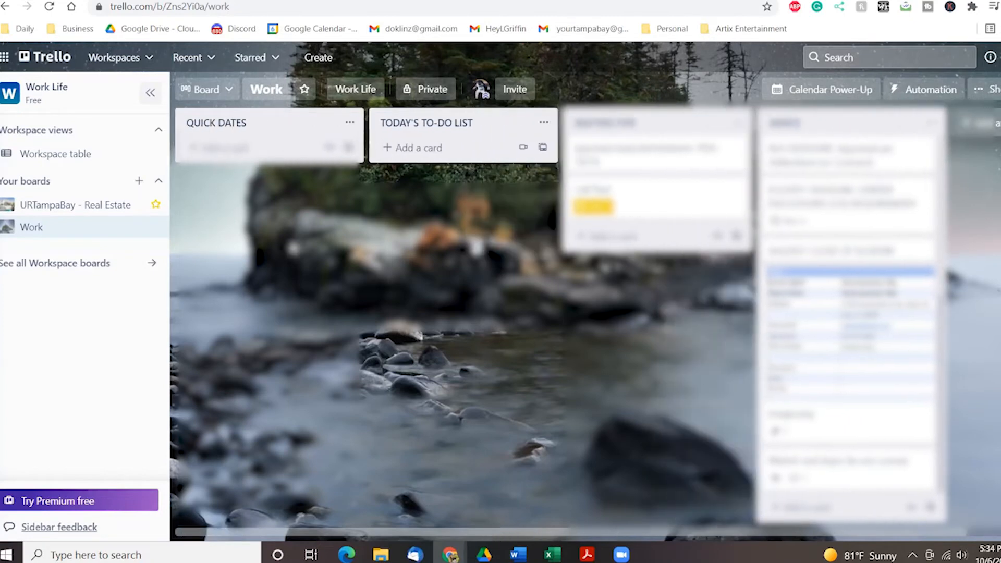
pyautogui.click(983, 122)
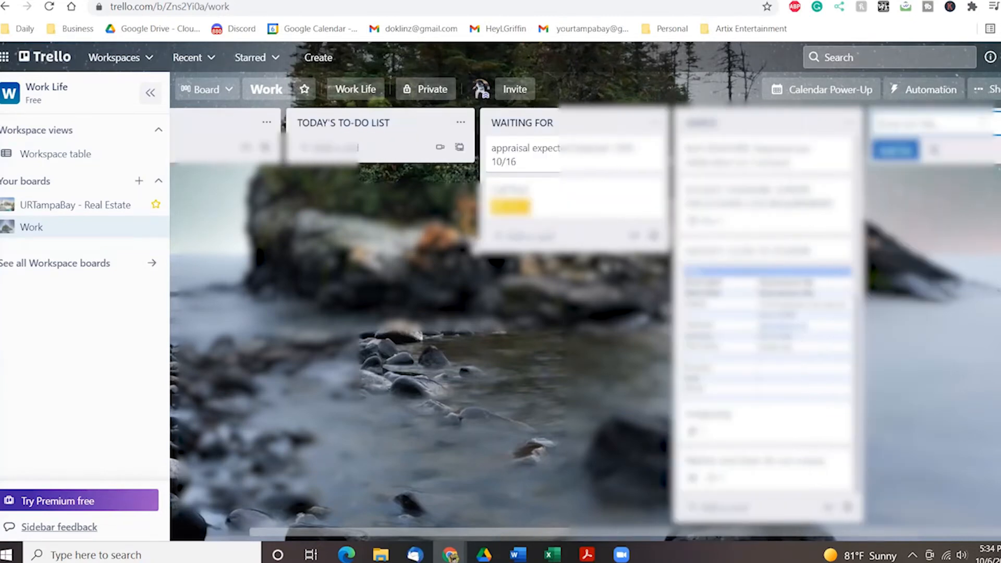
pyautogui.write('Examp')
pyautogui.press('Return')
pyautogui.moveTo(751, 121); pyautogui.dragTo(443, 130)
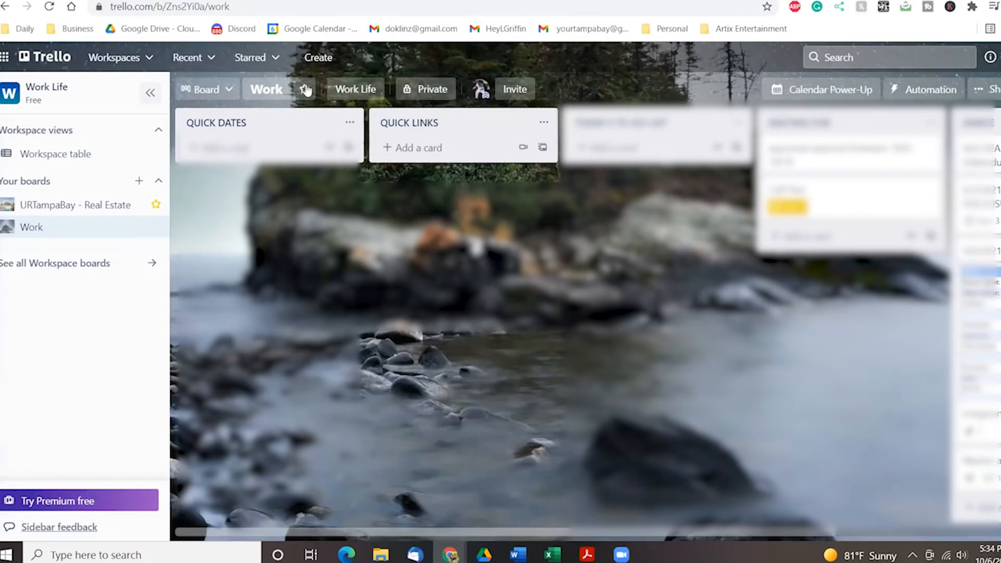
pyautogui.click(50, 210)
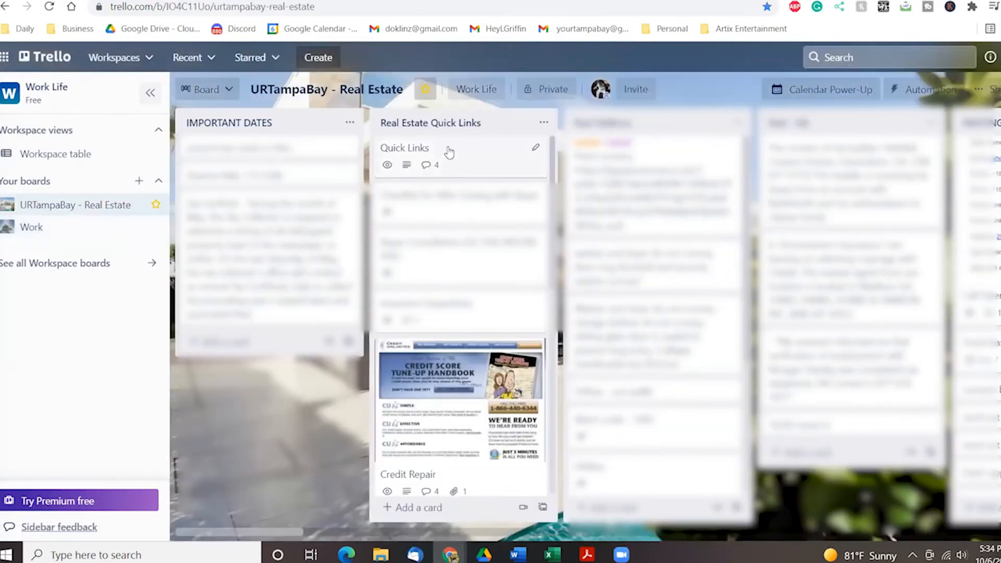
pyautogui.click(446, 152)
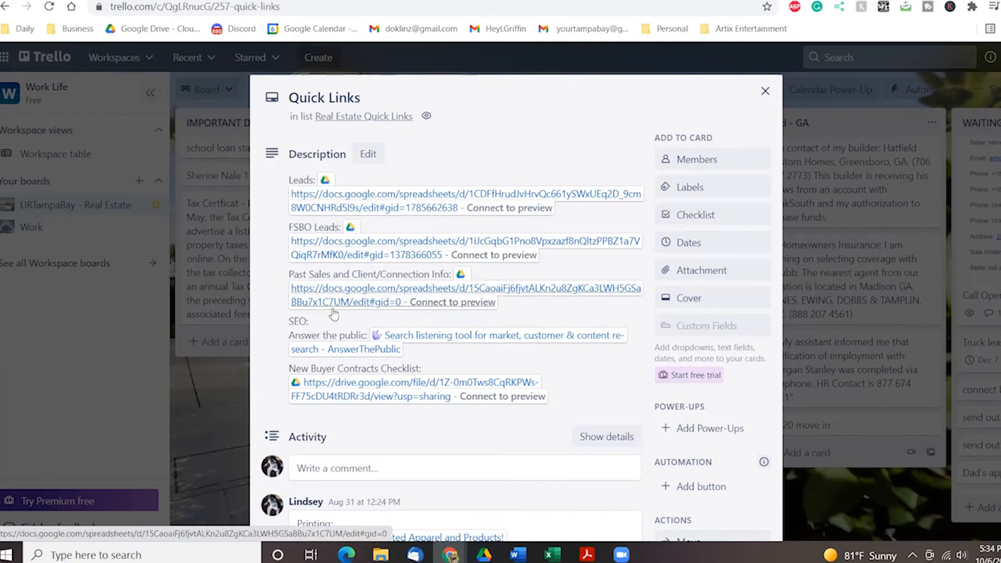
pyautogui.scroll(-8, 464, 331)
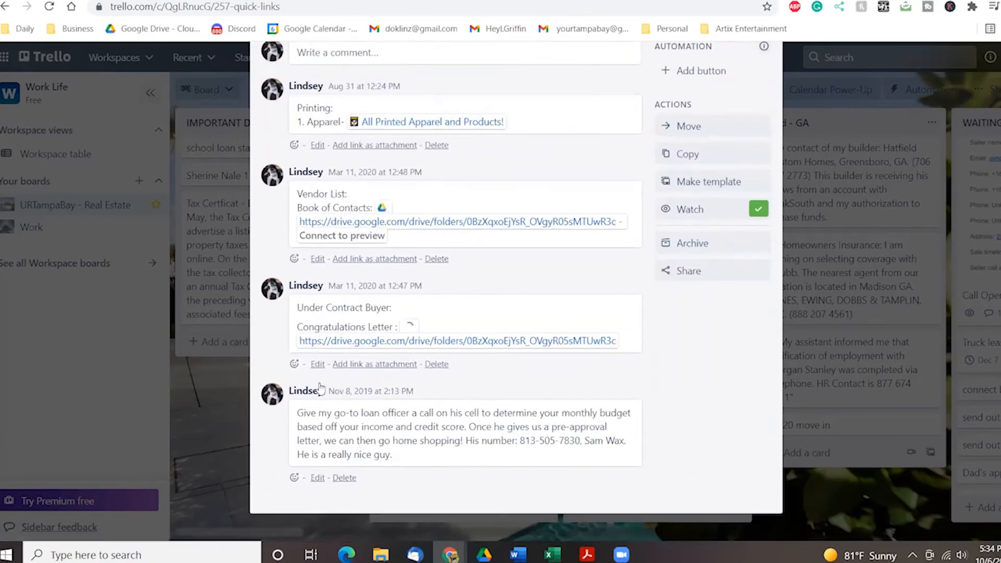
pyautogui.scroll(8, 498, 388)
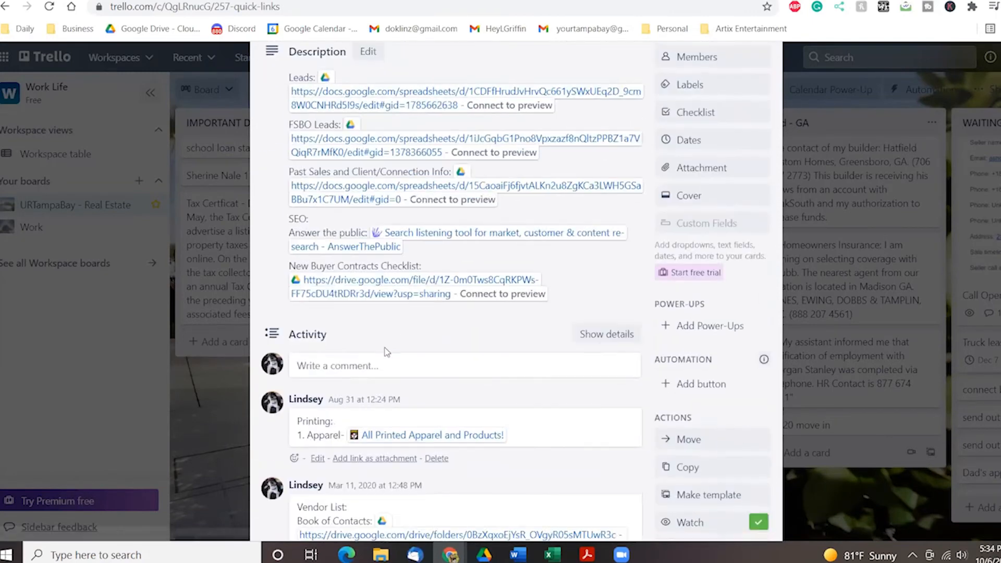
pyautogui.scroll(2, 386, 352)
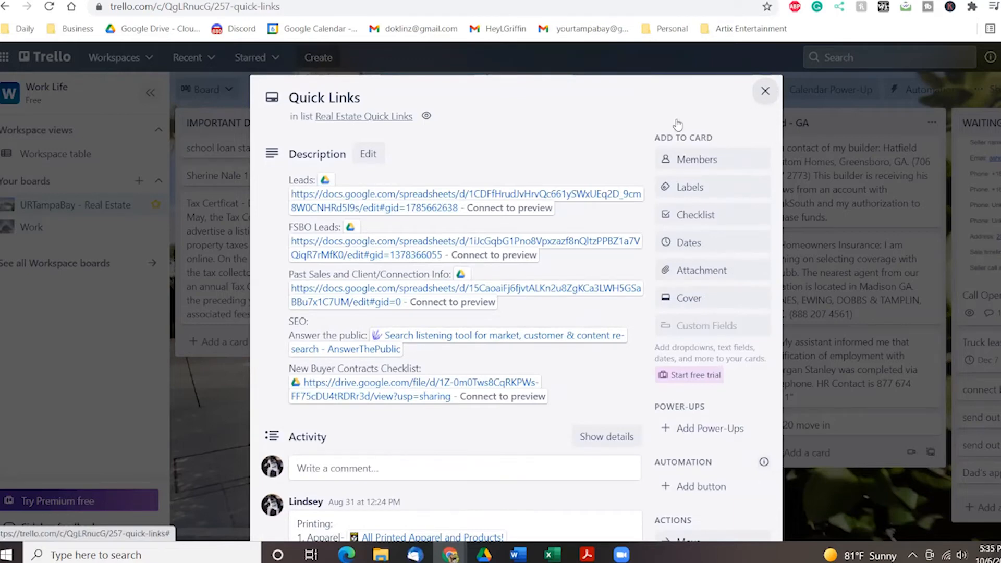
pyautogui.click(764, 94)
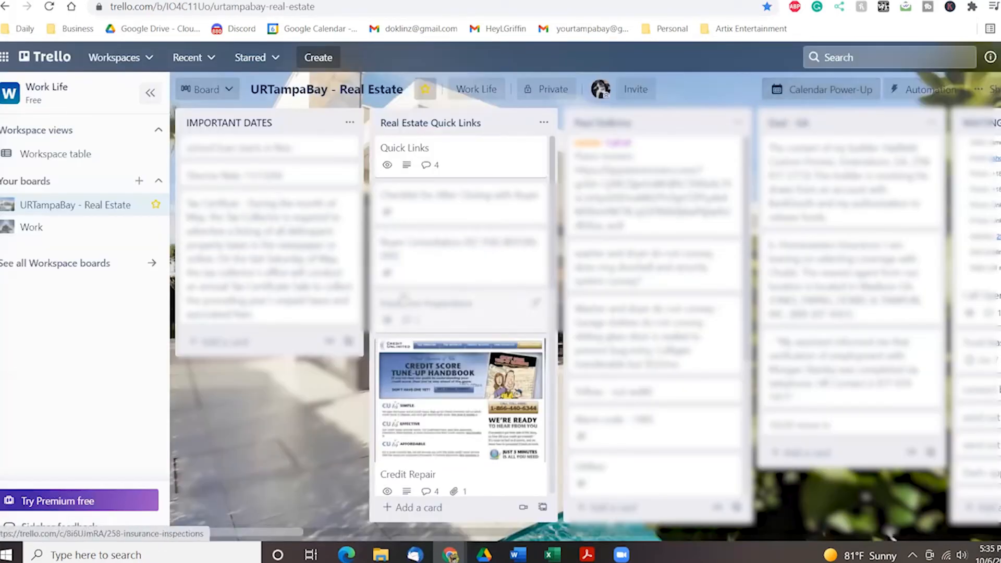
pyautogui.scroll(-3, 401, 285)
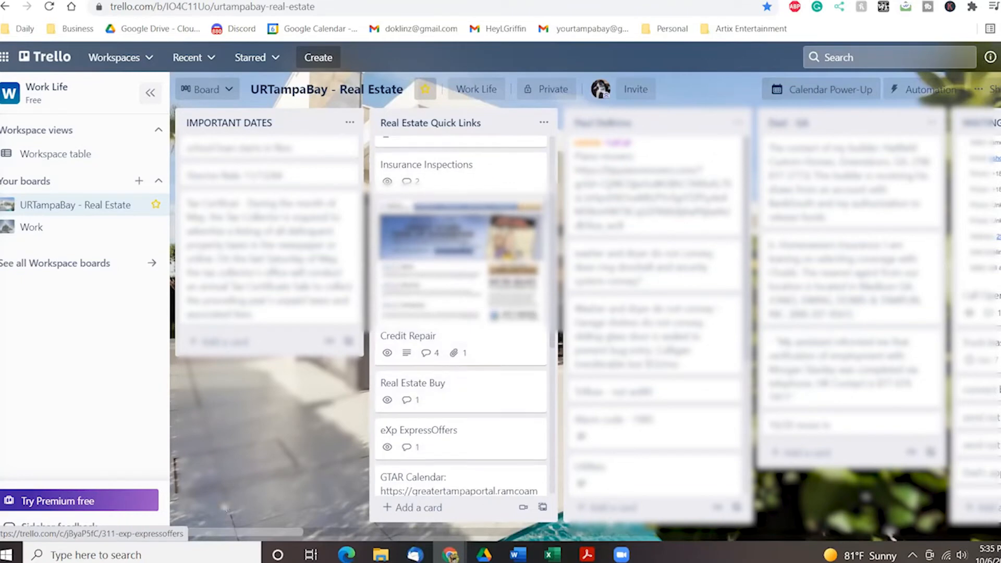
pyautogui.click(193, 57)
pyautogui.click(224, 156)
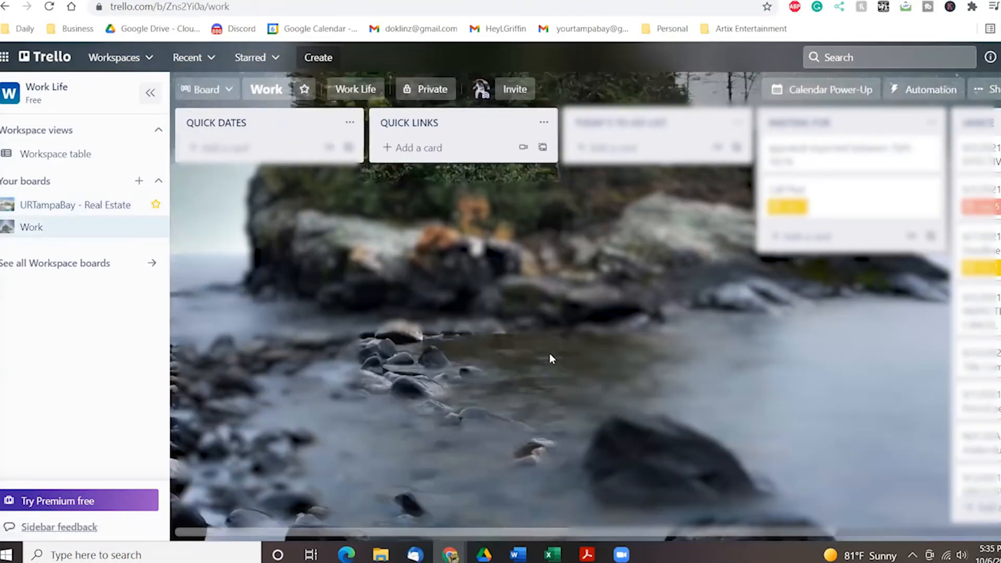
# Move the 'appraisal expected between 10/6 - 10/16' card into the contact's list and archive it.
pyautogui.moveTo(421, 529); pyautogui.dragTo(660, 541)
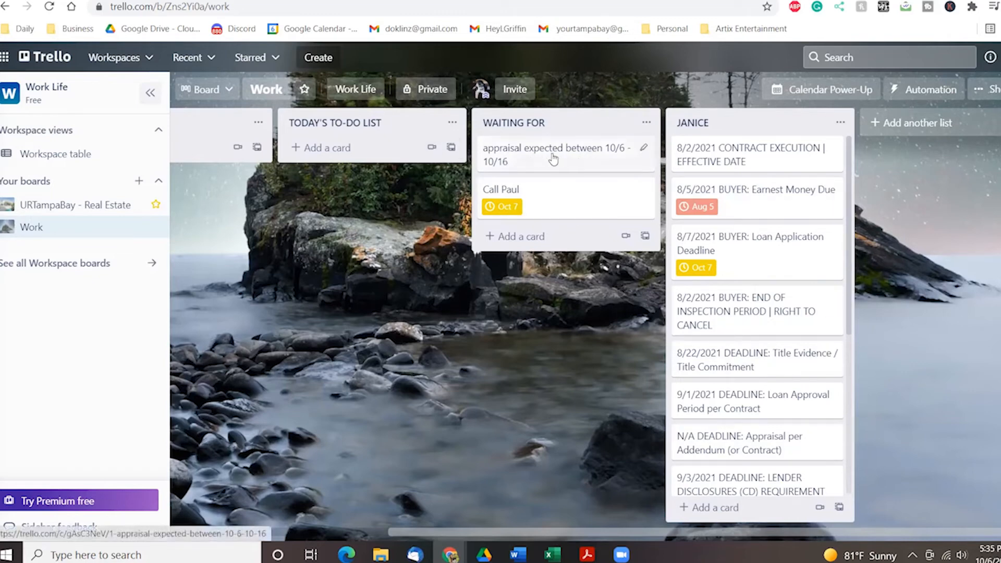
pyautogui.moveTo(553, 159); pyautogui.dragTo(777, 455)
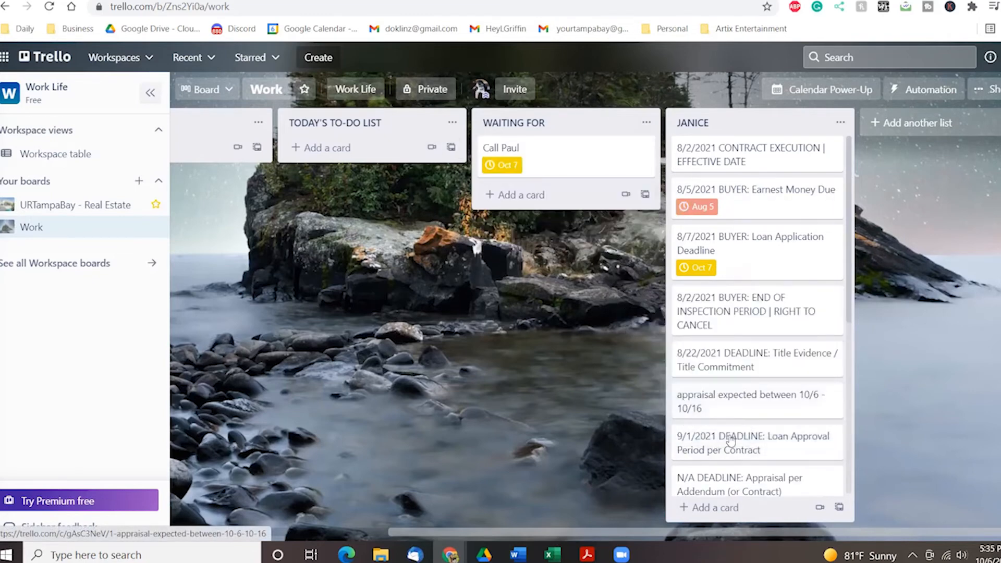
pyautogui.click(832, 397)
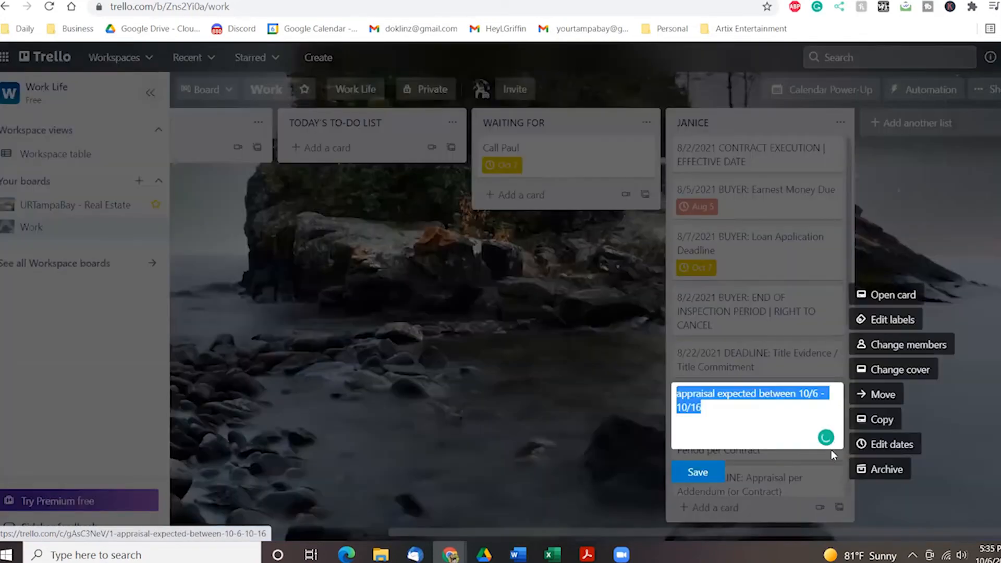
pyautogui.click(891, 469)
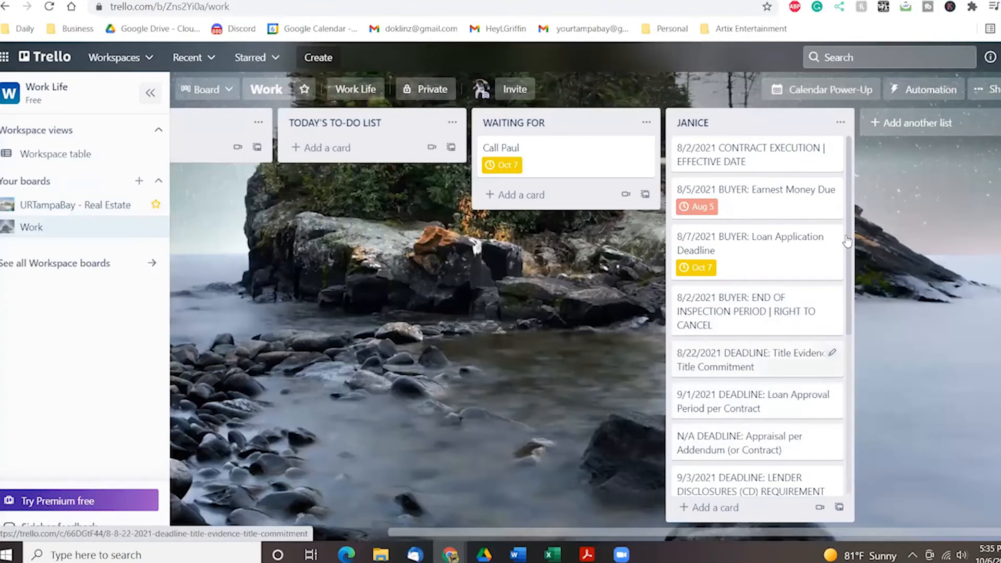
# Send the archived appraisal card back to the board from the menu's activity, between the 8/22 and 9/1 cards.
pyautogui.click(995, 91)
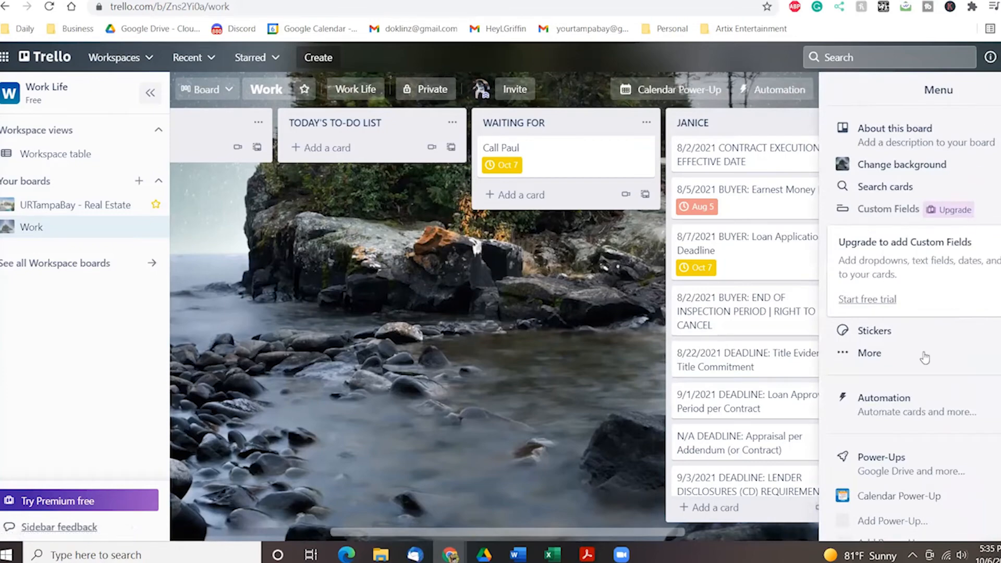
pyautogui.scroll(-5, 922, 355)
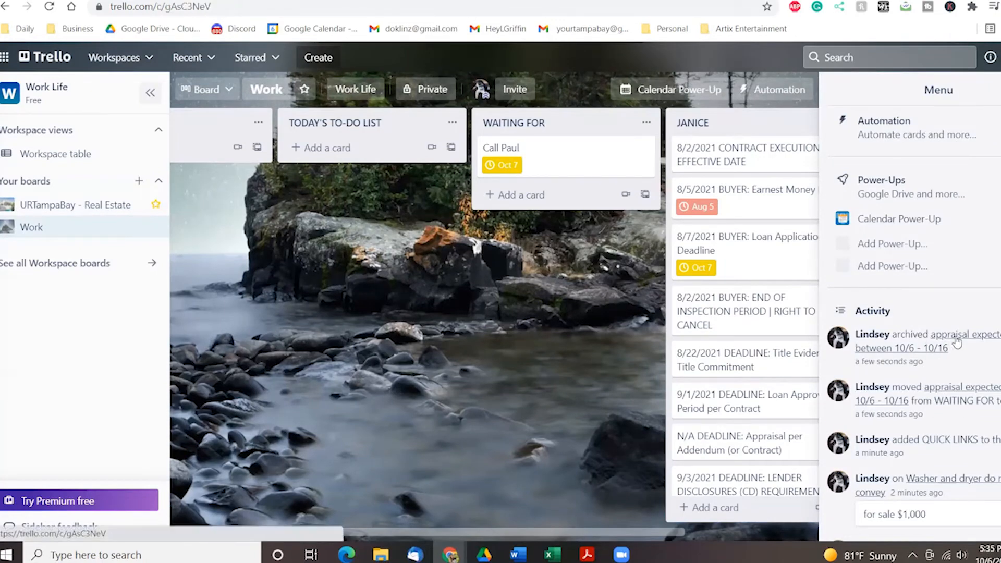
pyautogui.click(957, 341)
pyautogui.scroll(-5, 569, 499)
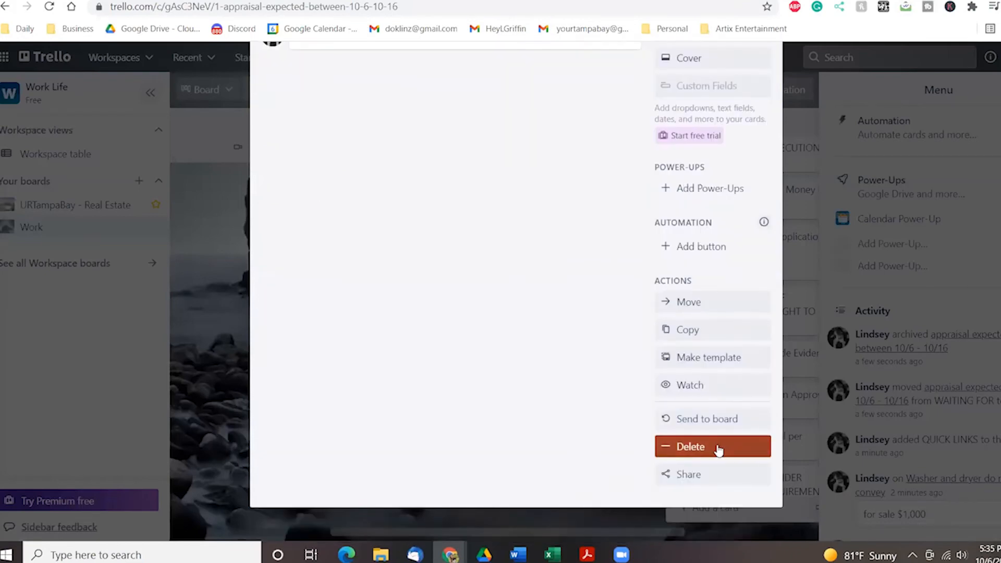
pyautogui.click(712, 421)
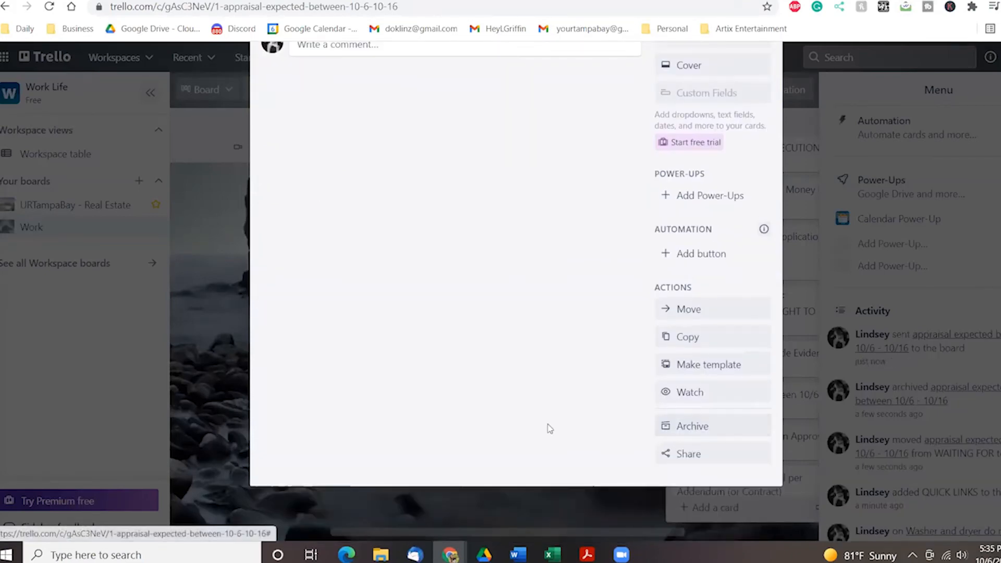
pyautogui.scroll(5, 547, 424)
pyautogui.click(764, 93)
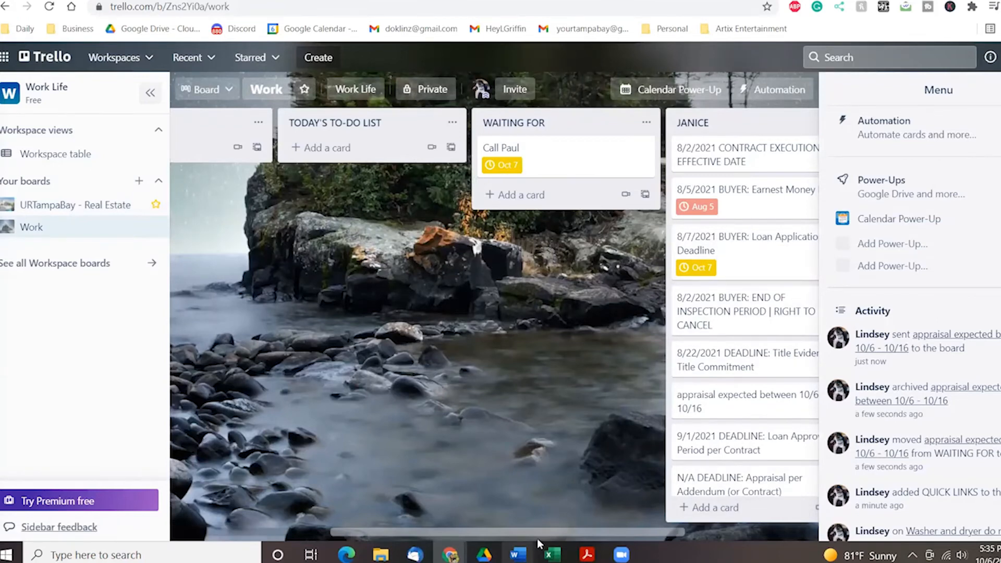
pyautogui.moveTo(537, 532); pyautogui.dragTo(615, 531)
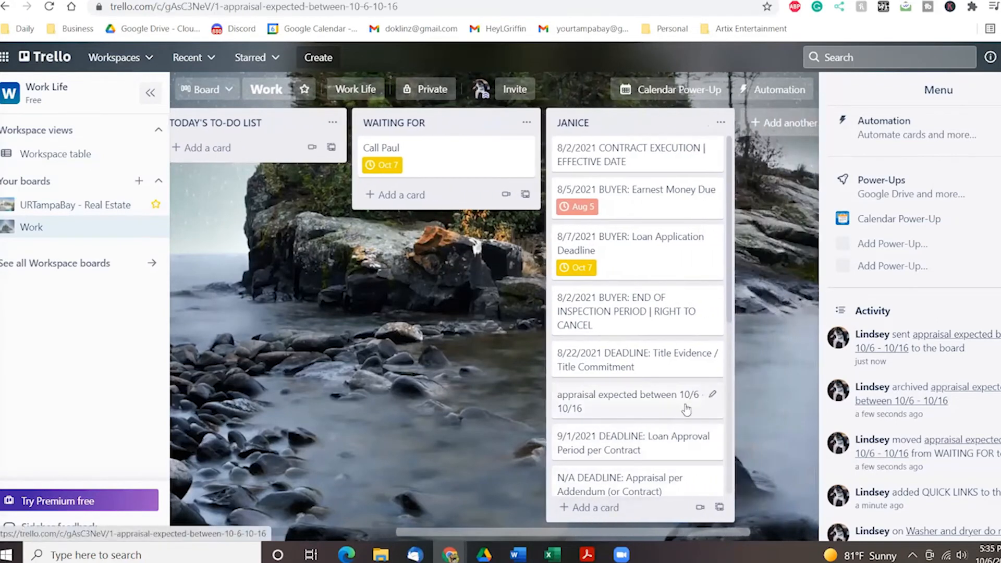
pyautogui.click(684, 412)
pyautogui.click(765, 91)
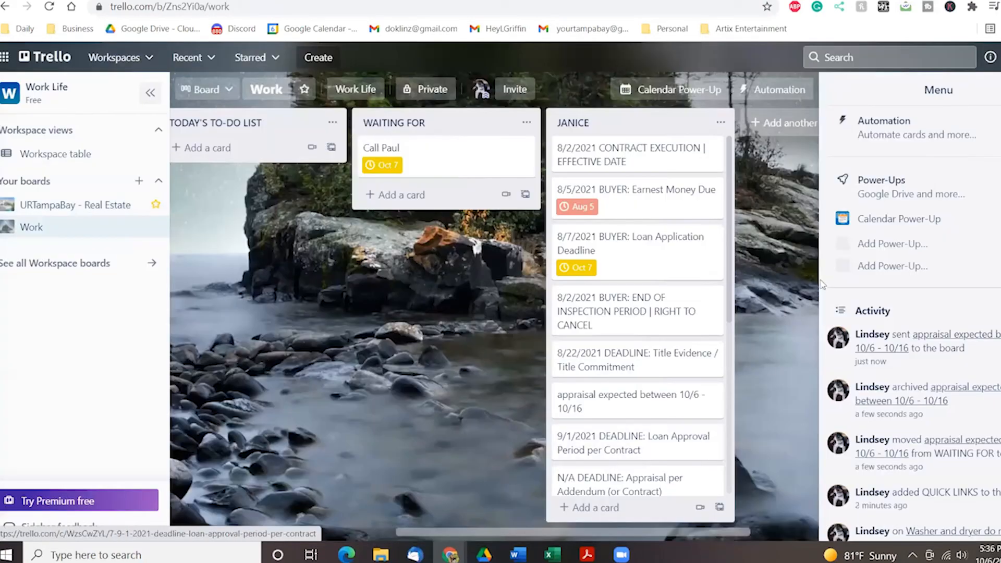
pyautogui.click(997, 90)
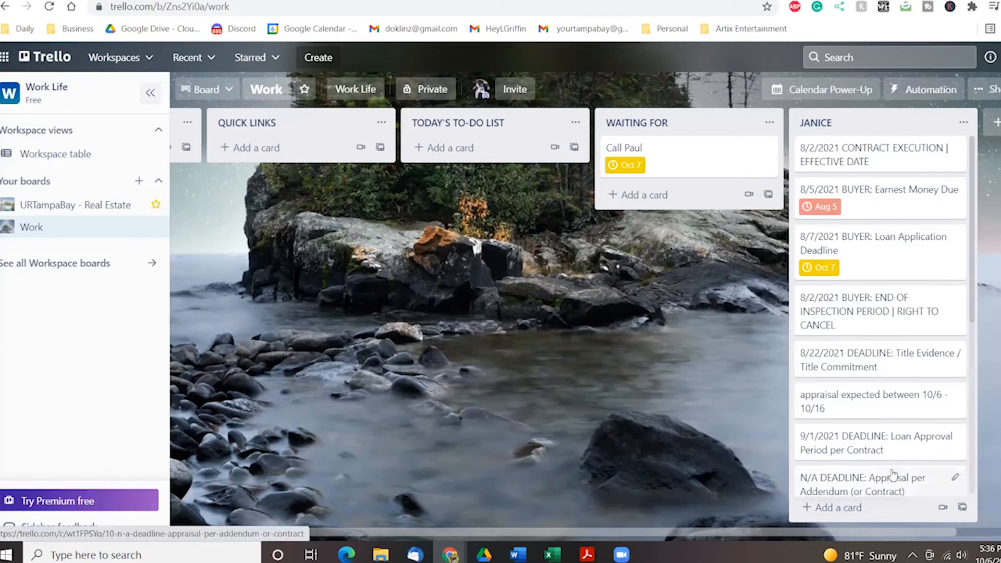
# Archive the JANICE list through its list actions menu, then scroll to review the remaining board.
pyautogui.click(963, 124)
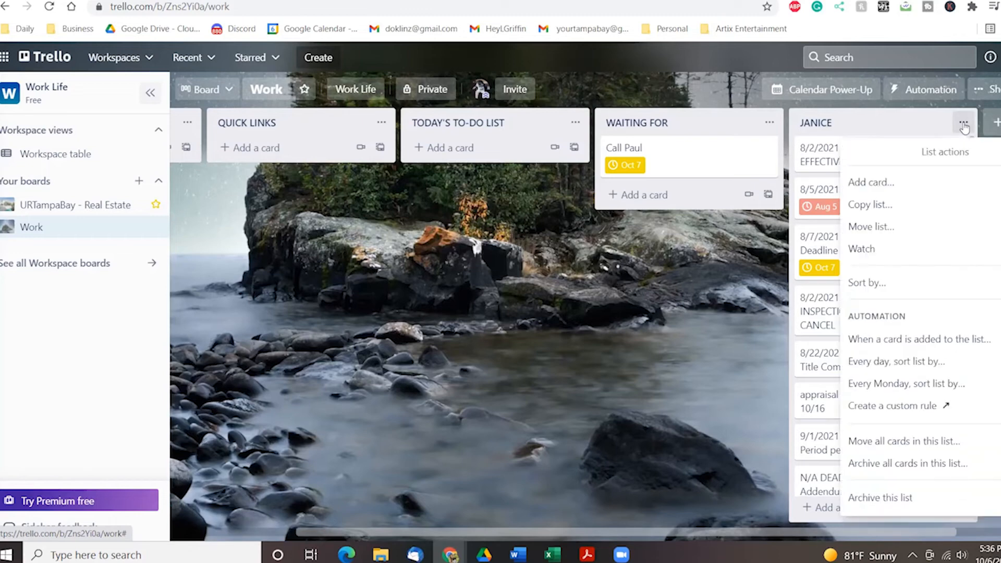
pyautogui.click(893, 497)
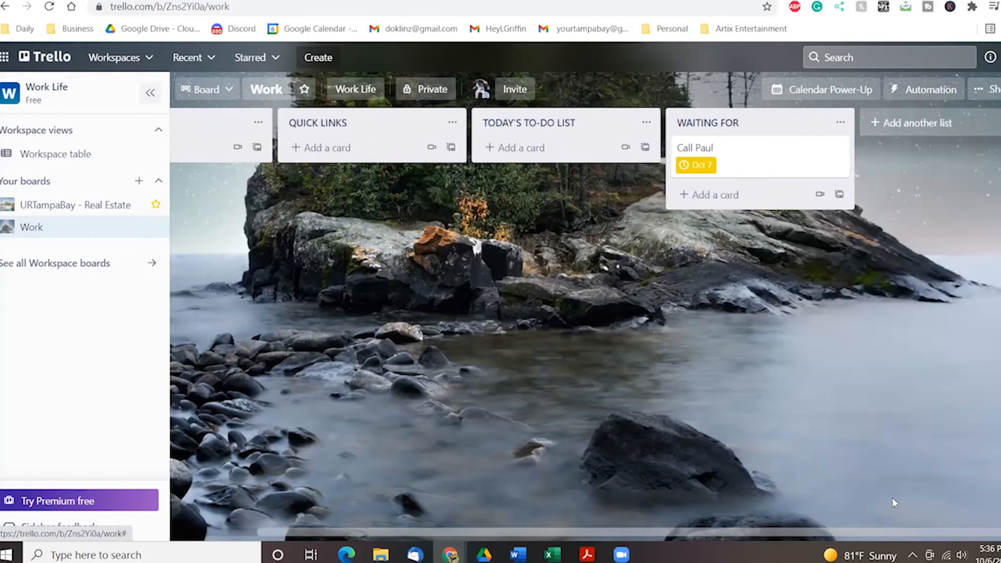
pyautogui.moveTo(584, 537); pyautogui.dragTo(714, 533)
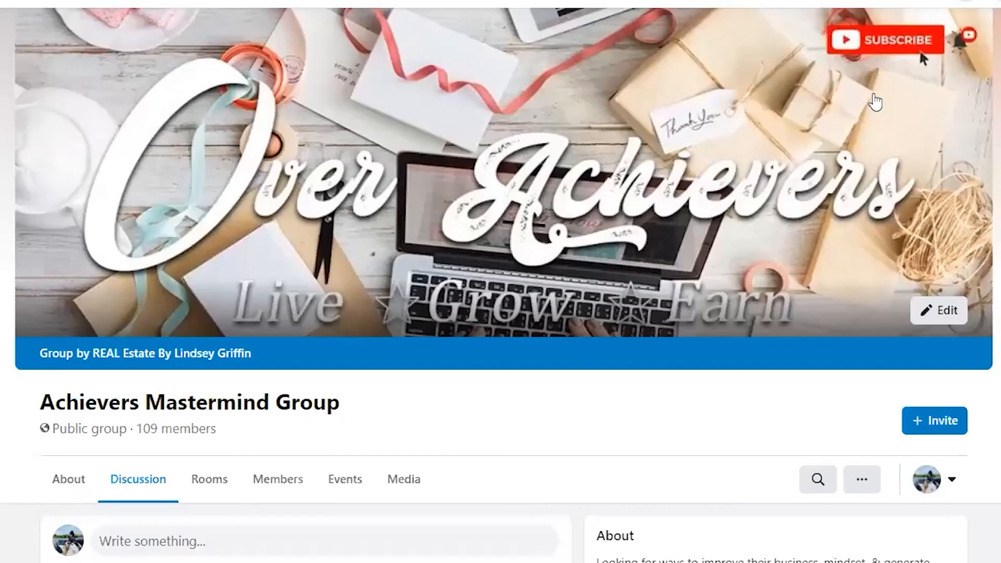
pyautogui.scroll(-3, 704, 134)
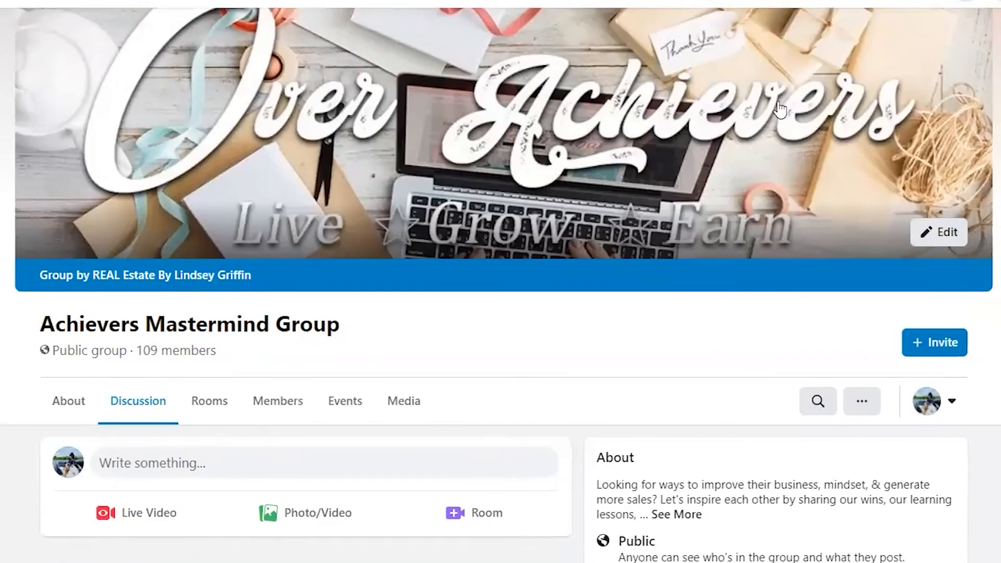
pyautogui.scroll(-6, 679, 156)
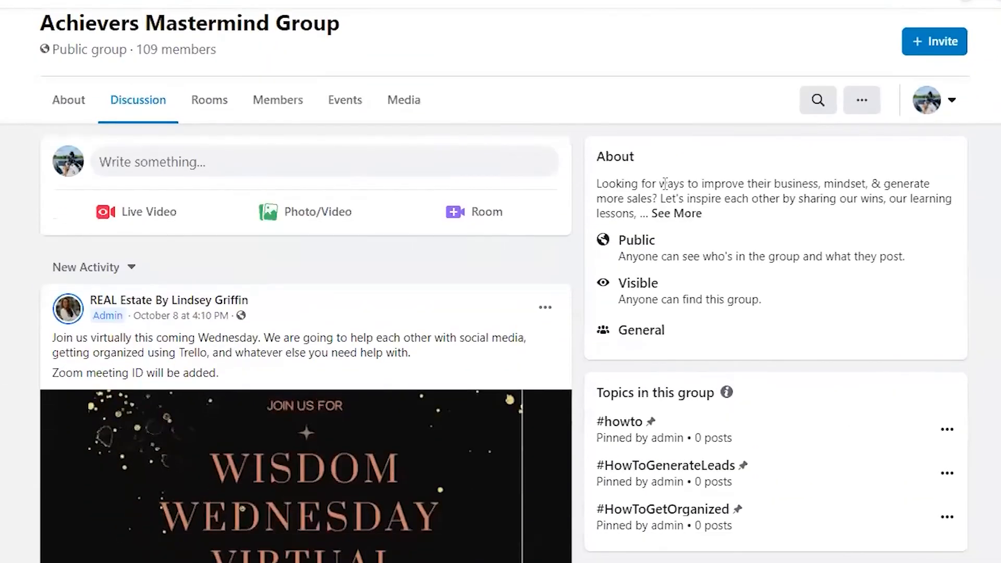
pyautogui.scroll(-5, 667, 193)
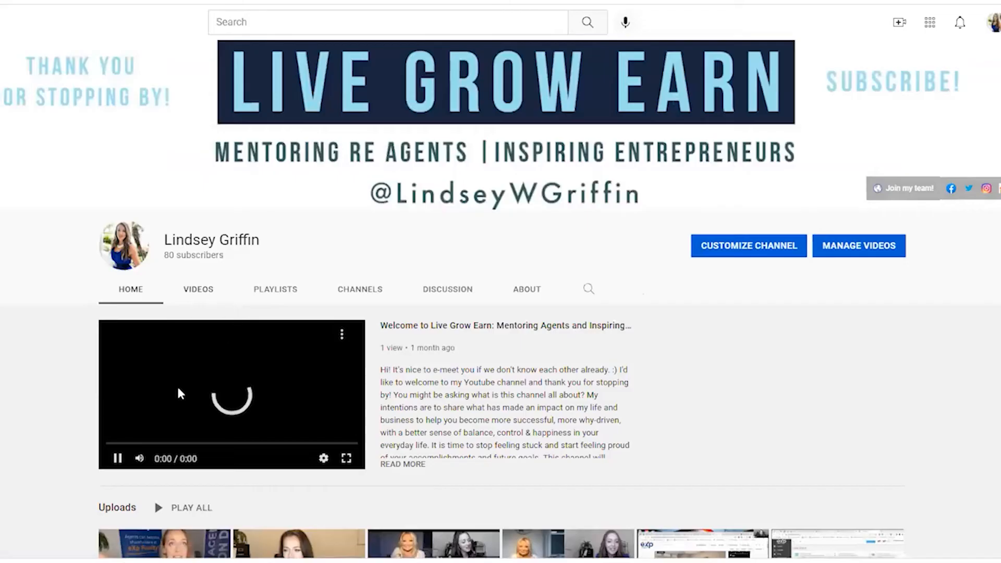
pyautogui.scroll(-5, 476, 352)
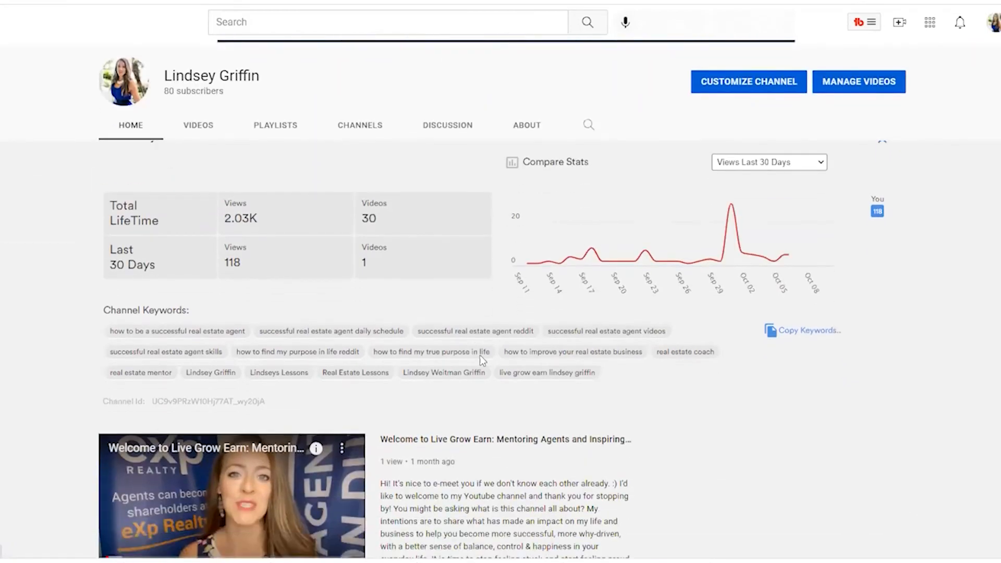
pyautogui.scroll(-8, 469, 373)
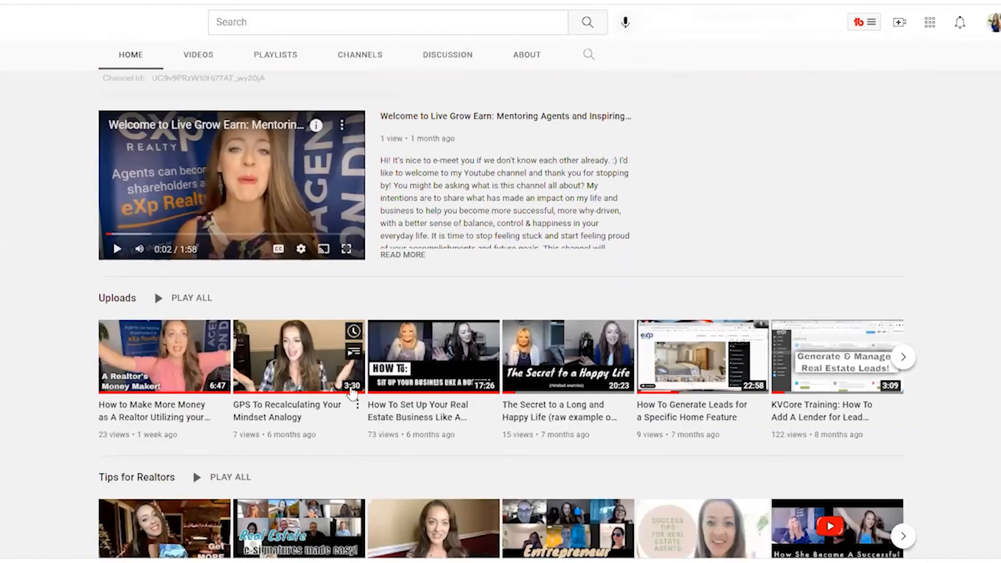
pyautogui.scroll(-4, 547, 373)
pyautogui.scroll(6, 551, 374)
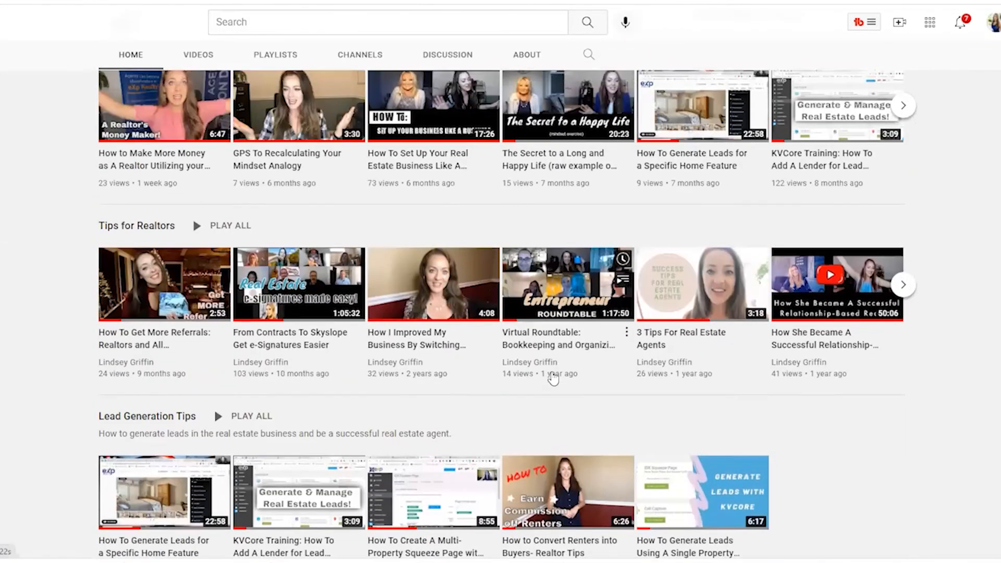